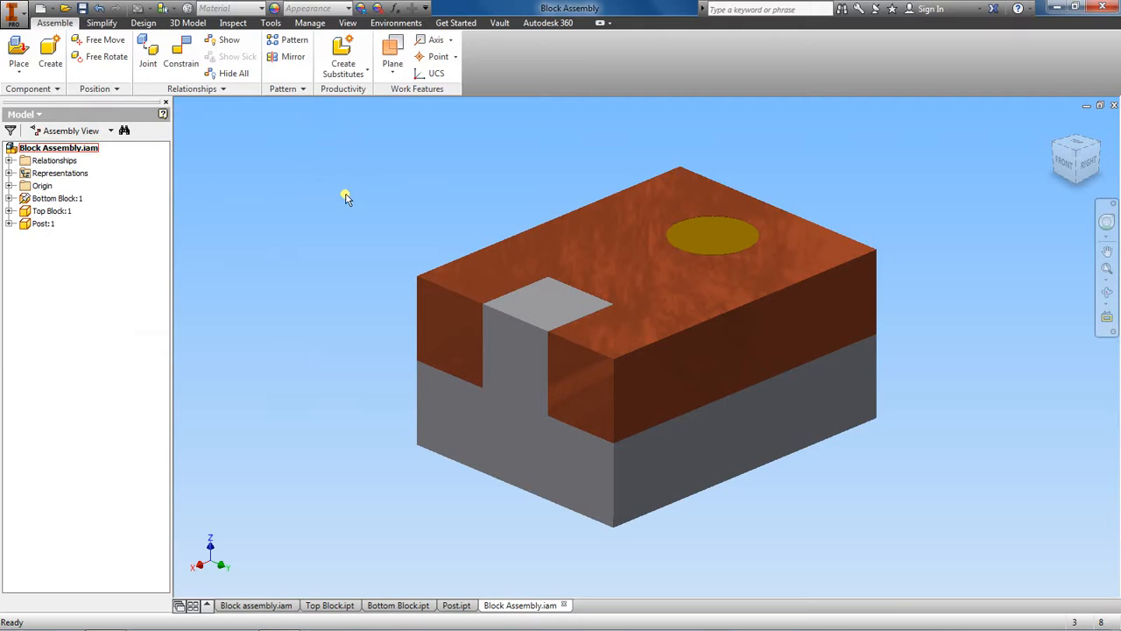
Step: Create a new presentation file from the metric Standard (mm).ipn template
click(23, 14)
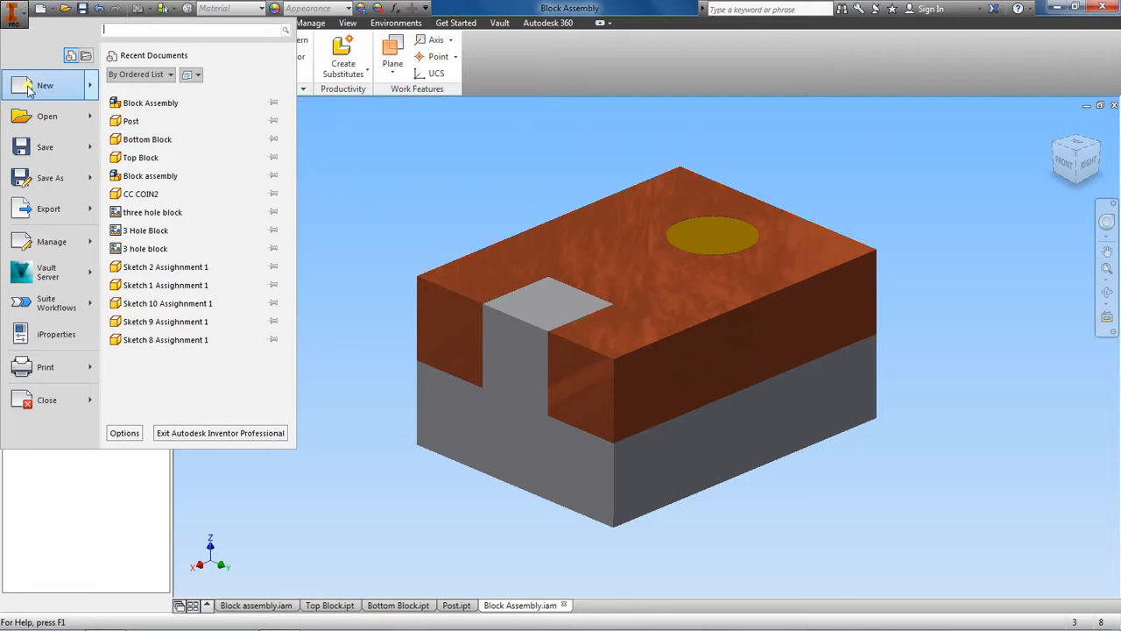
mouse_move(35, 85)
click(176, 91)
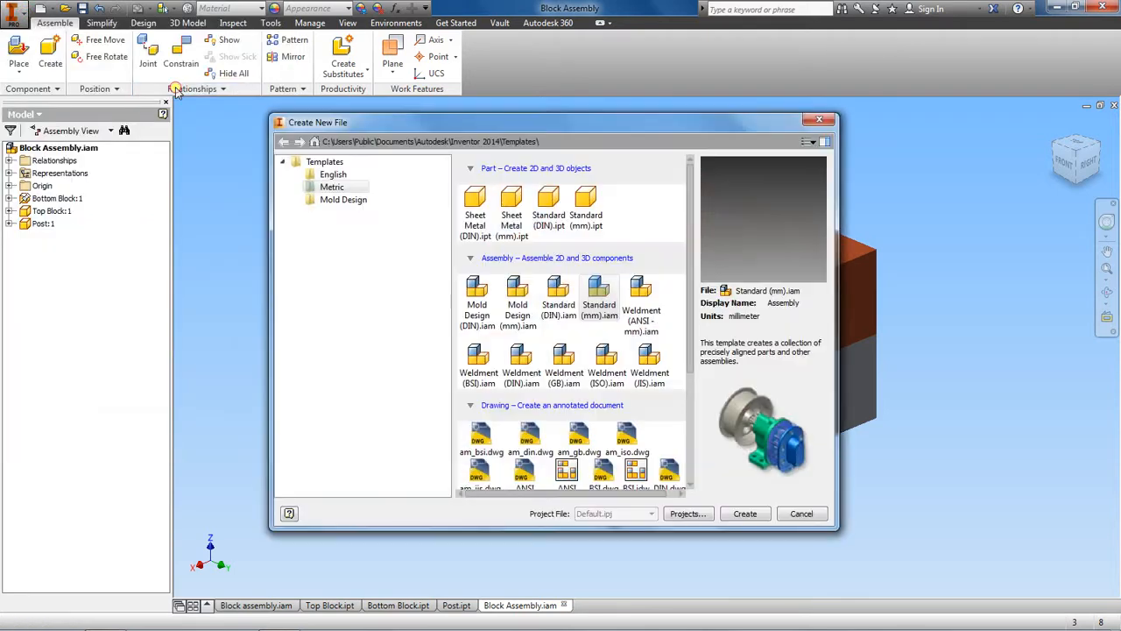
scroll(631, 349, down, 3)
scroll(631, 349, down, 3)
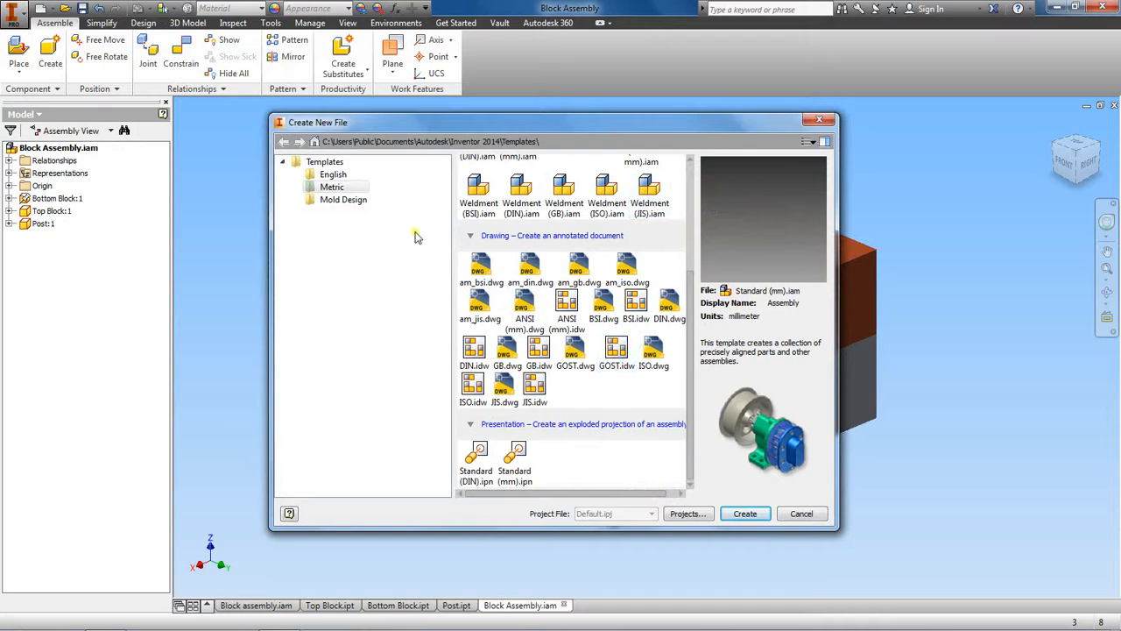
click(517, 457)
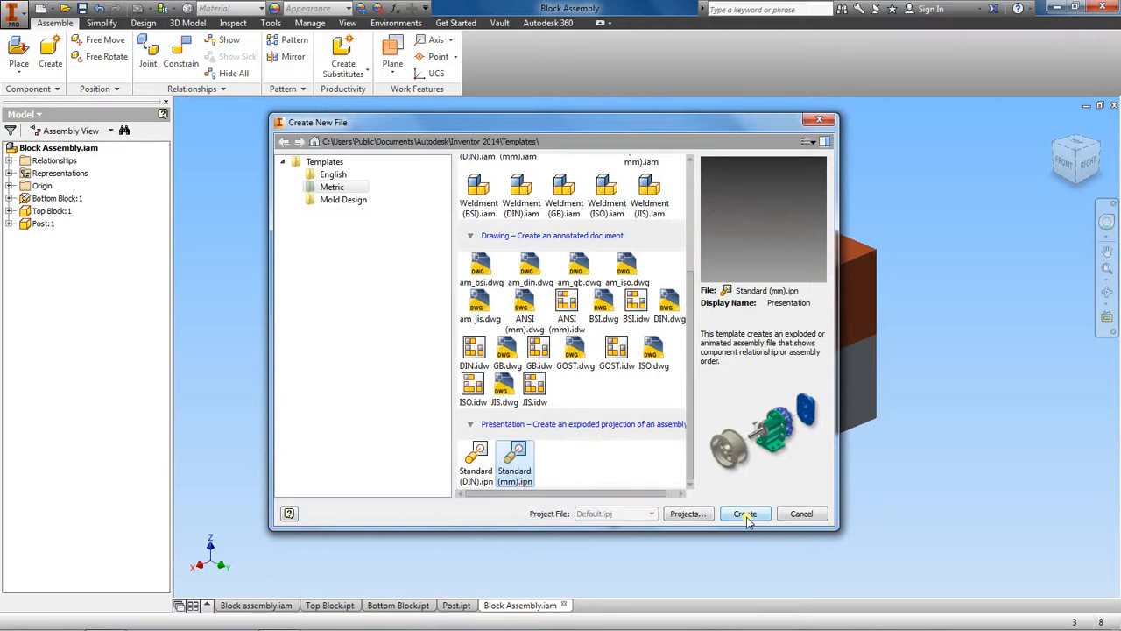
click(745, 512)
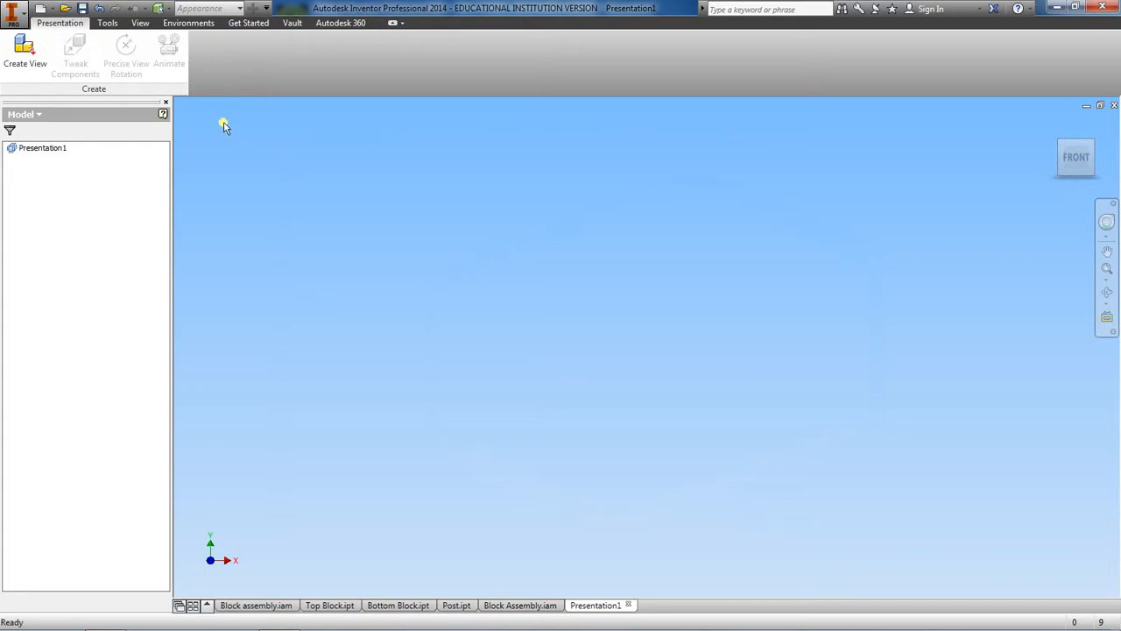
Step: Create a presentation view of Block Assembly from the AutoDesk Inventor\Exercises\Assemblies folder on drive G, using the Manual explosion method
click(24, 52)
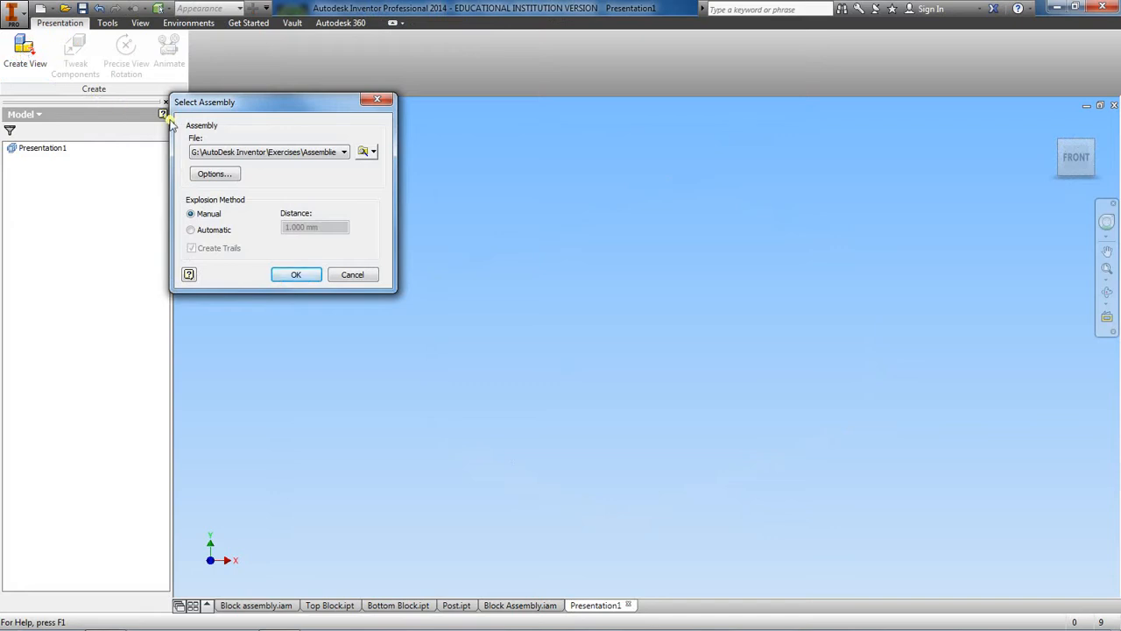
click(364, 154)
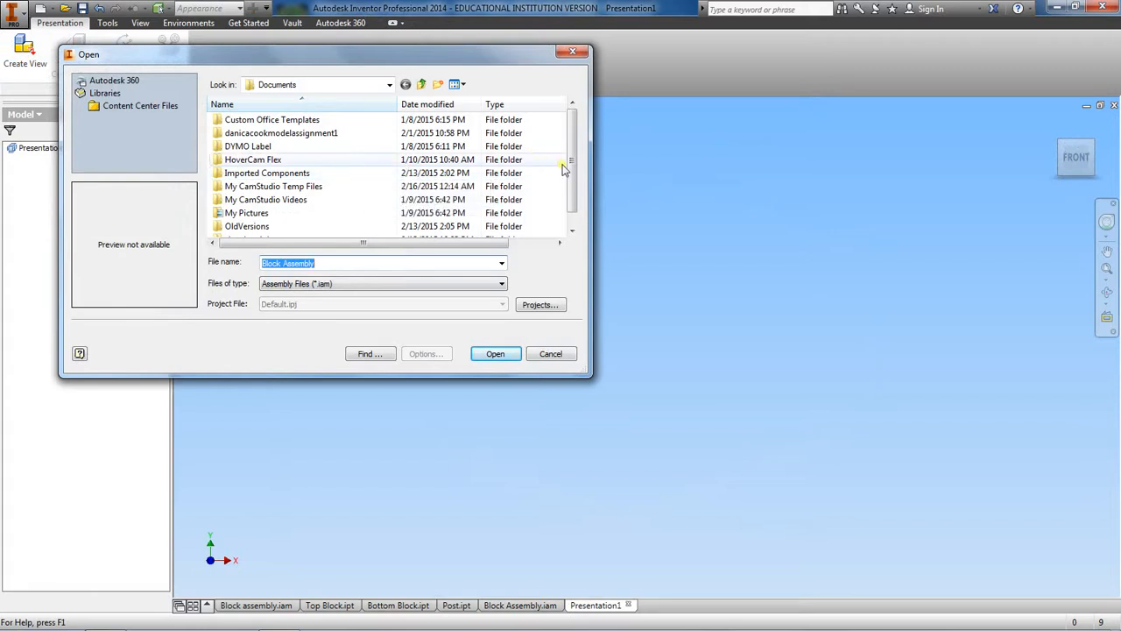
drag(570, 170, 572, 193)
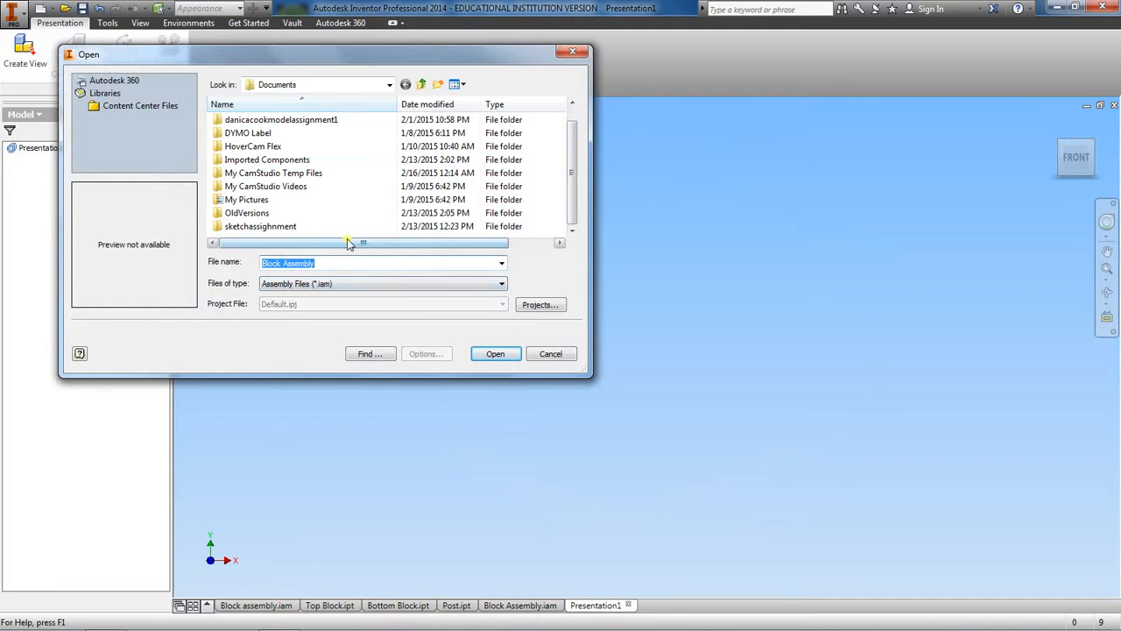
click(389, 84)
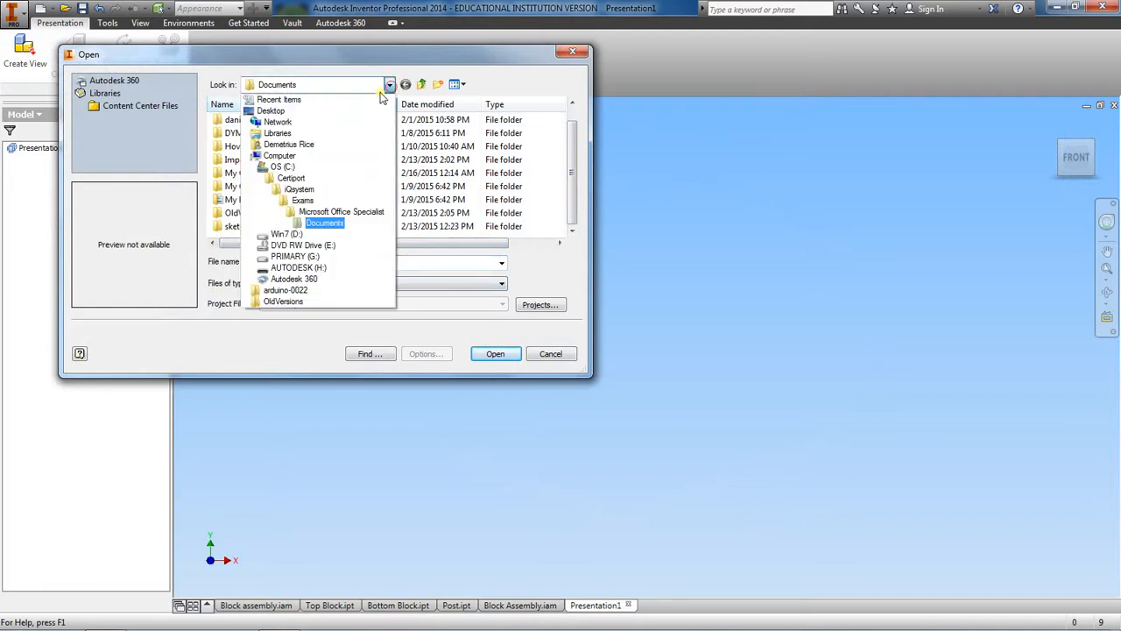
click(328, 256)
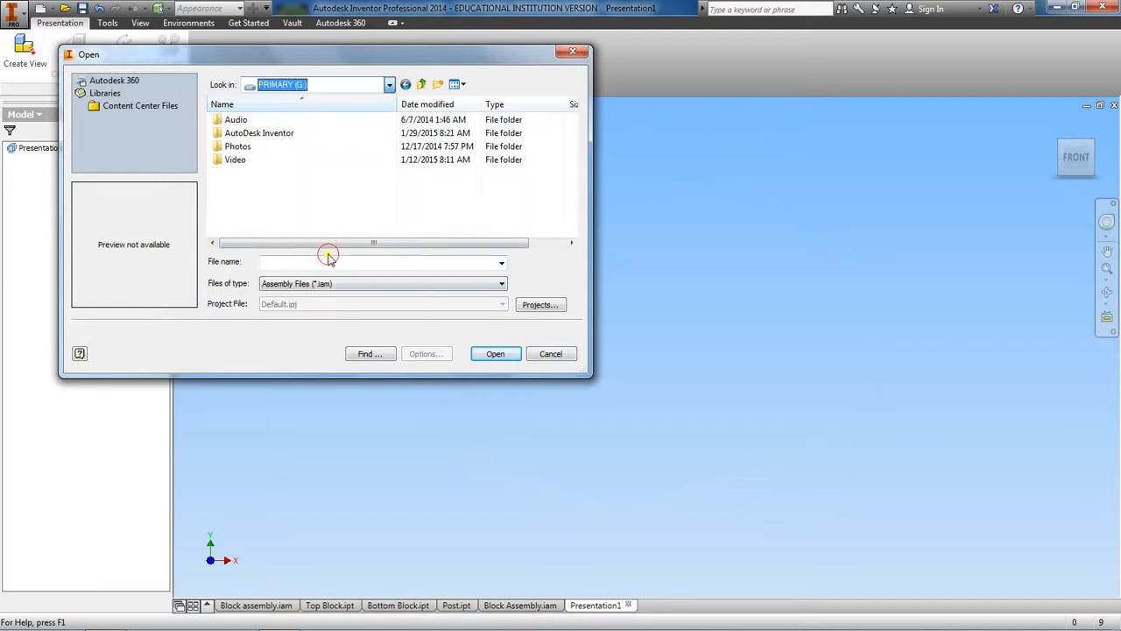
double_click(244, 134)
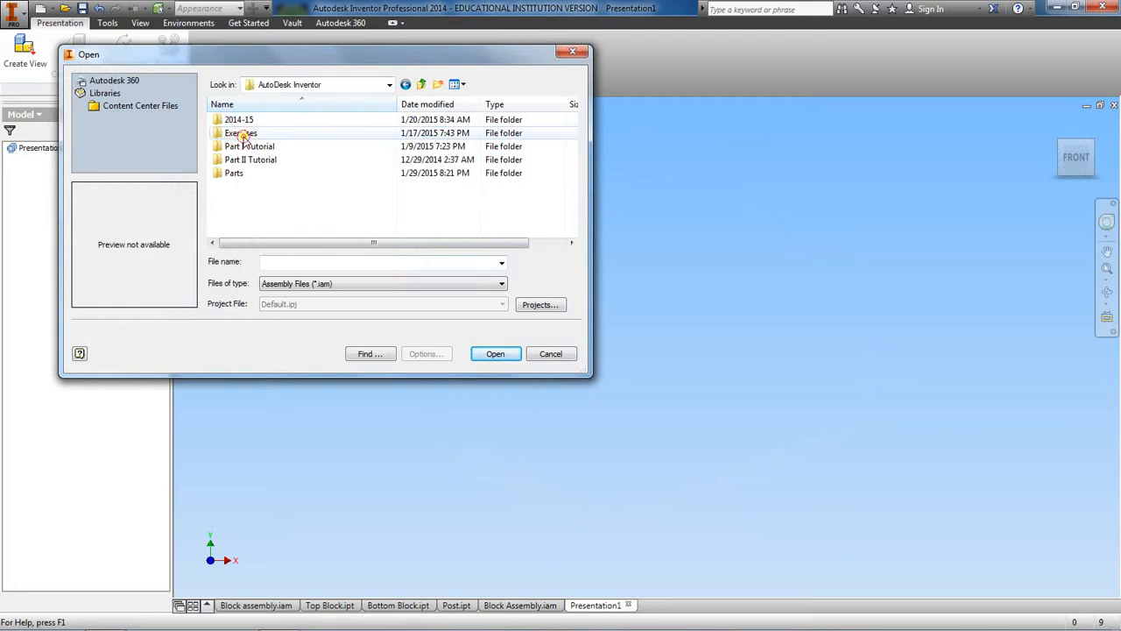
double_click(243, 133)
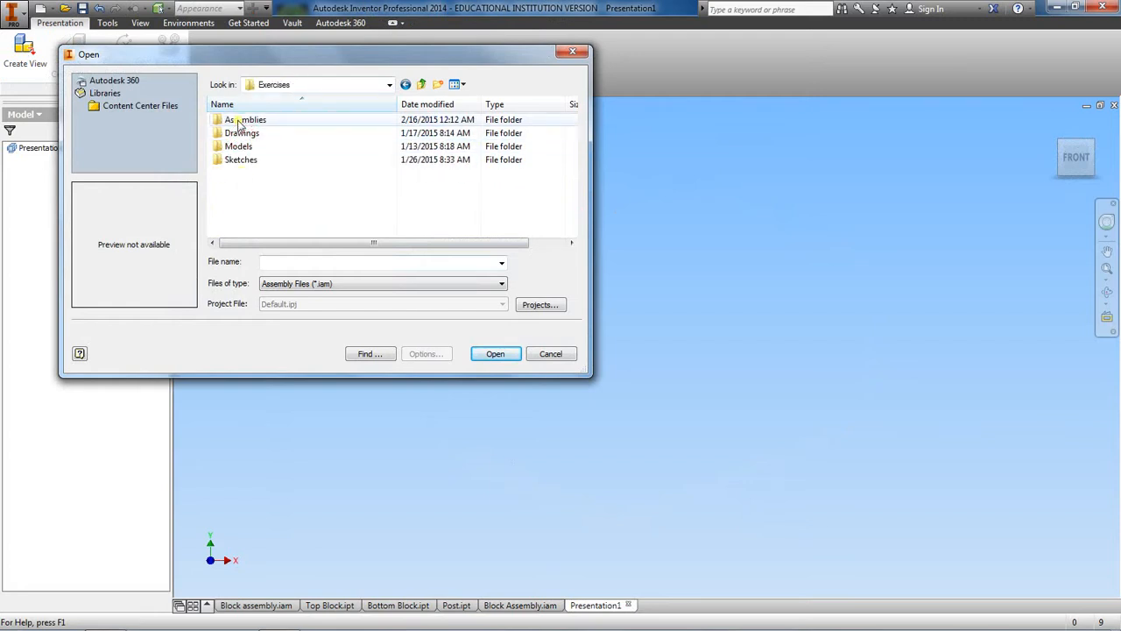
double_click(239, 124)
click(243, 136)
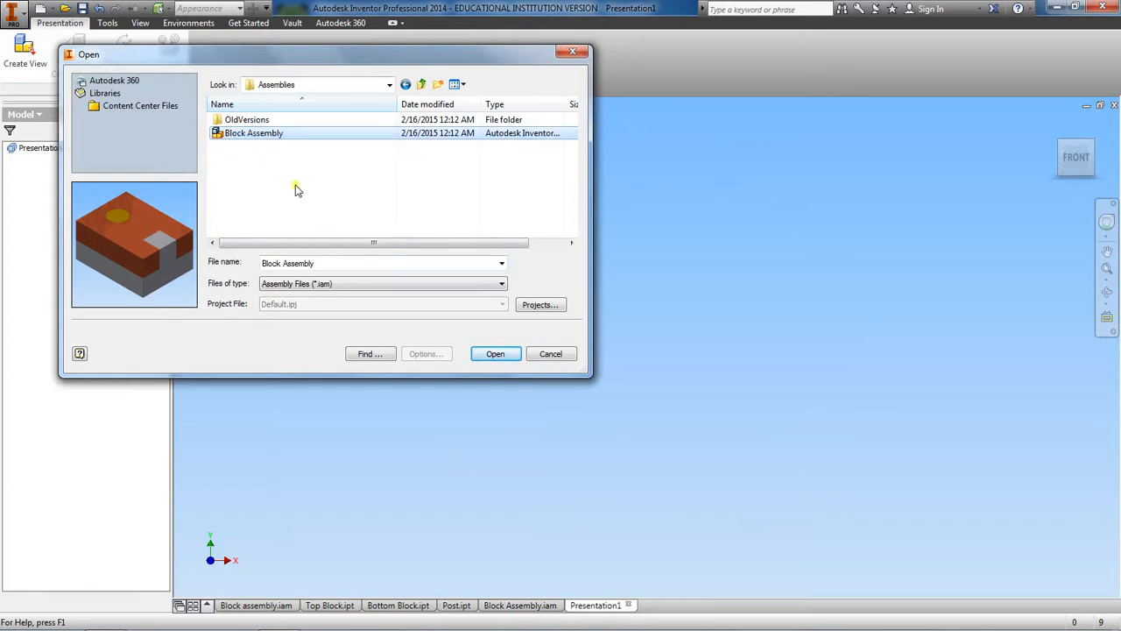
click(496, 354)
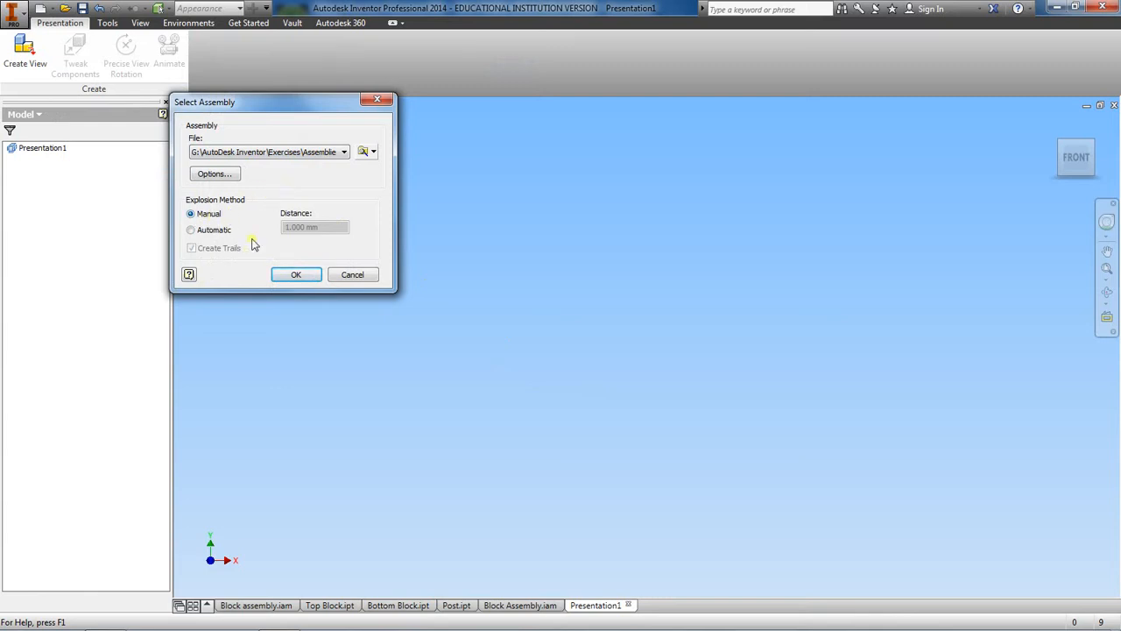
click(295, 276)
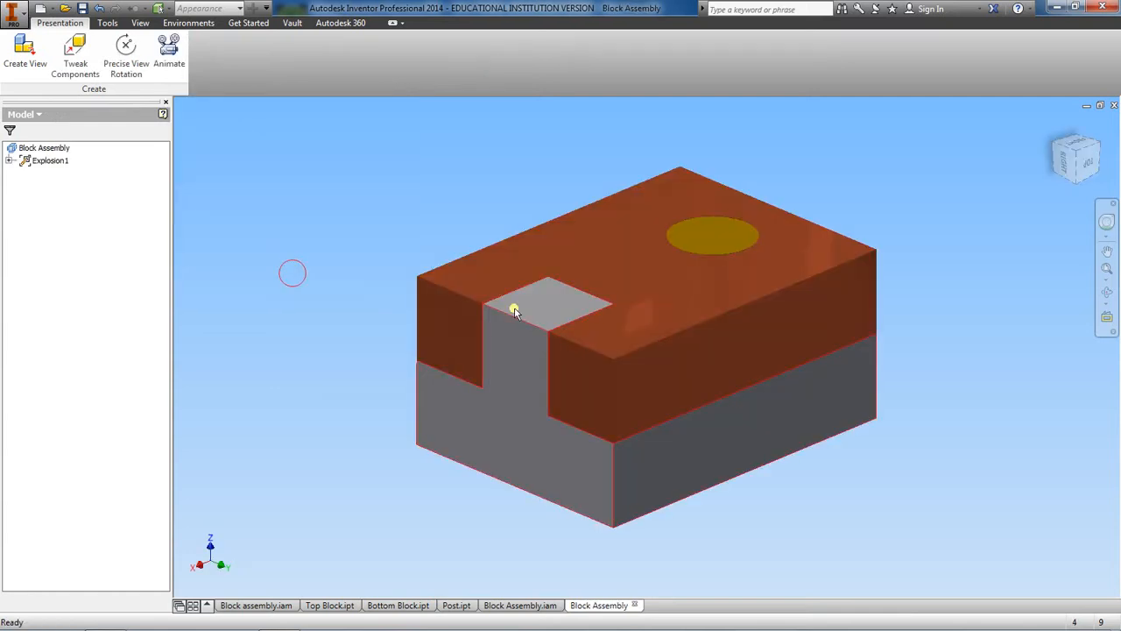
click(1051, 161)
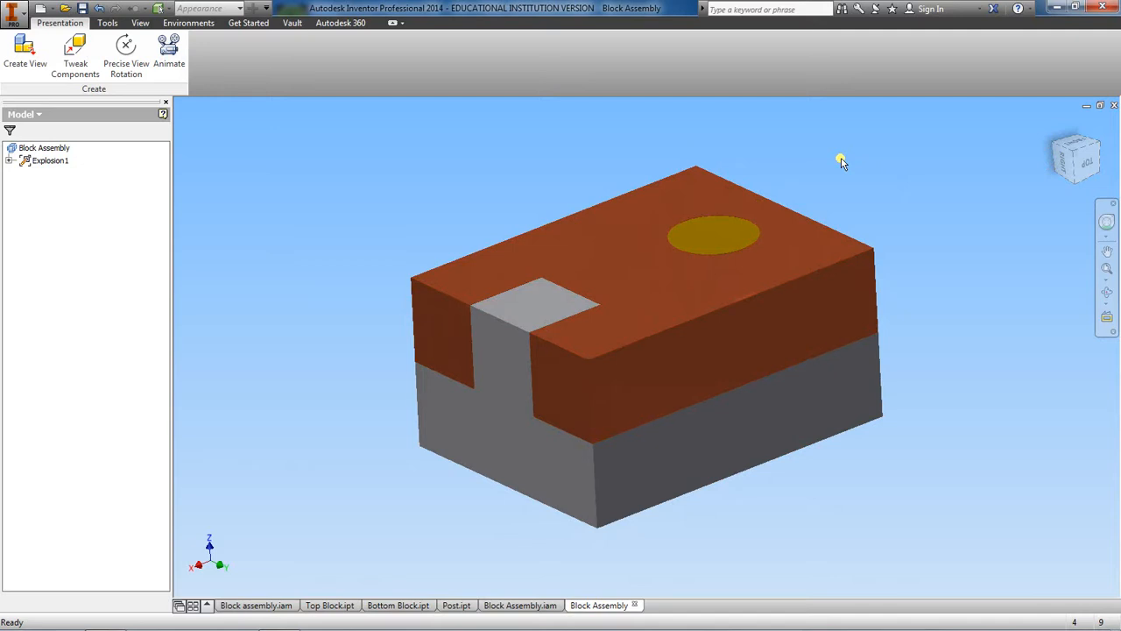
scroll(842, 162, down, 3)
scroll(841, 162, up, 3)
mouse_move(841, 162)
middle_down()
mouse_move(798, 168)
mouse_move(824, 162)
middle_up()
middle_drag(794, 219, 848, 235)
middle_drag(779, 256, 666, 233)
scroll(666, 235, down, 3)
scroll(666, 235, up, 3)
scroll(666, 233, down, 4)
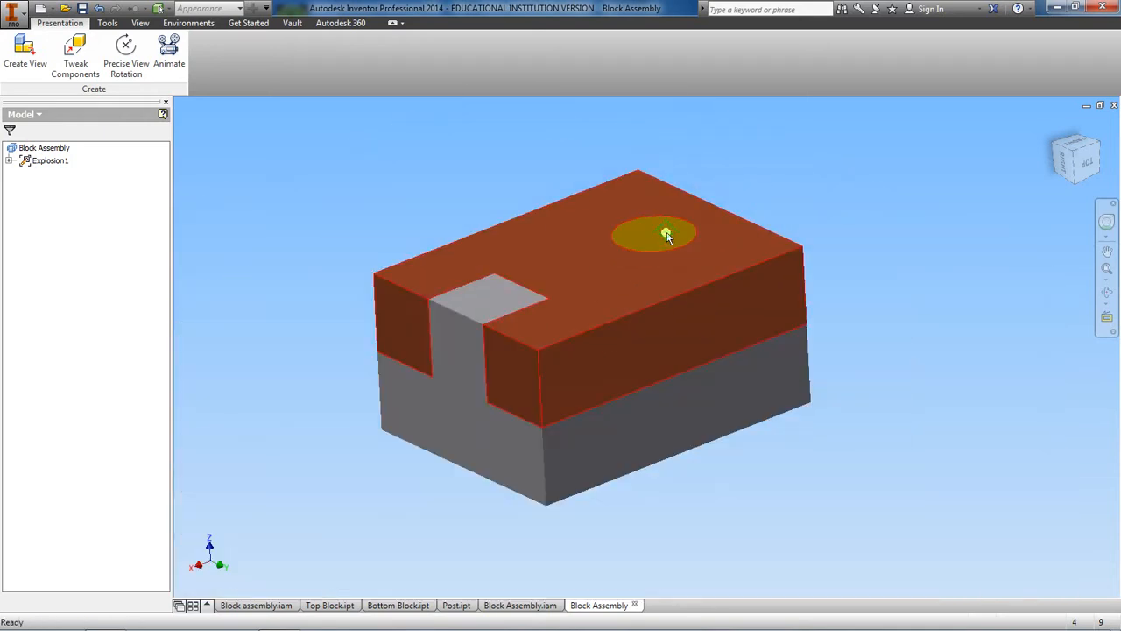
Step: Set the assembly's plan view as the Top view, then orient the model to show its front, top and right faces
click(1076, 145)
click(1097, 134)
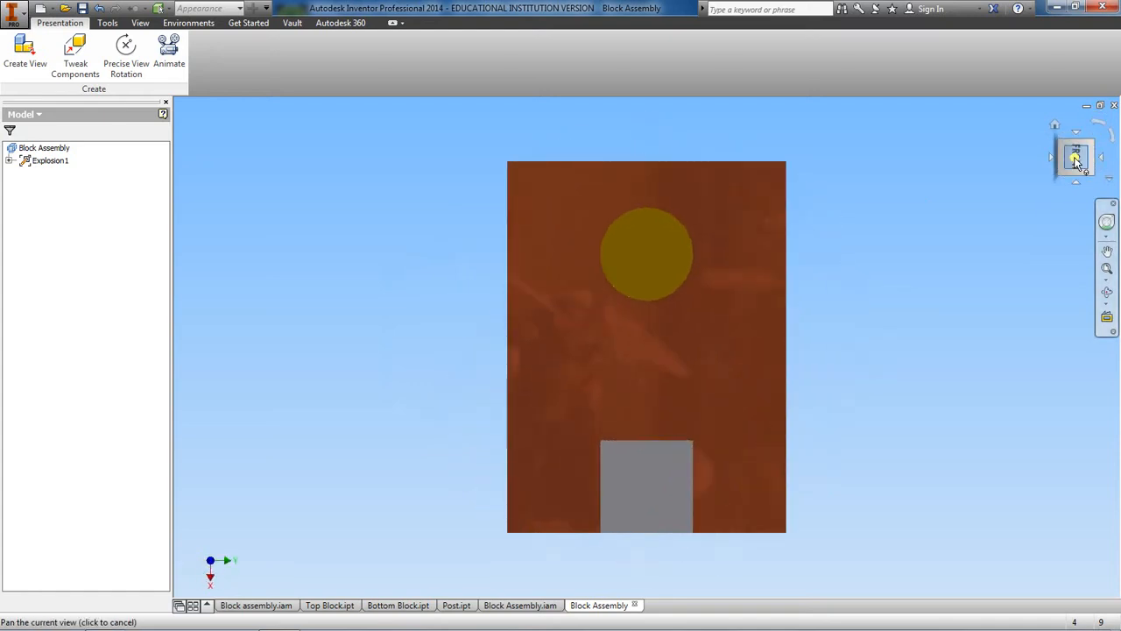
right_click(1077, 158)
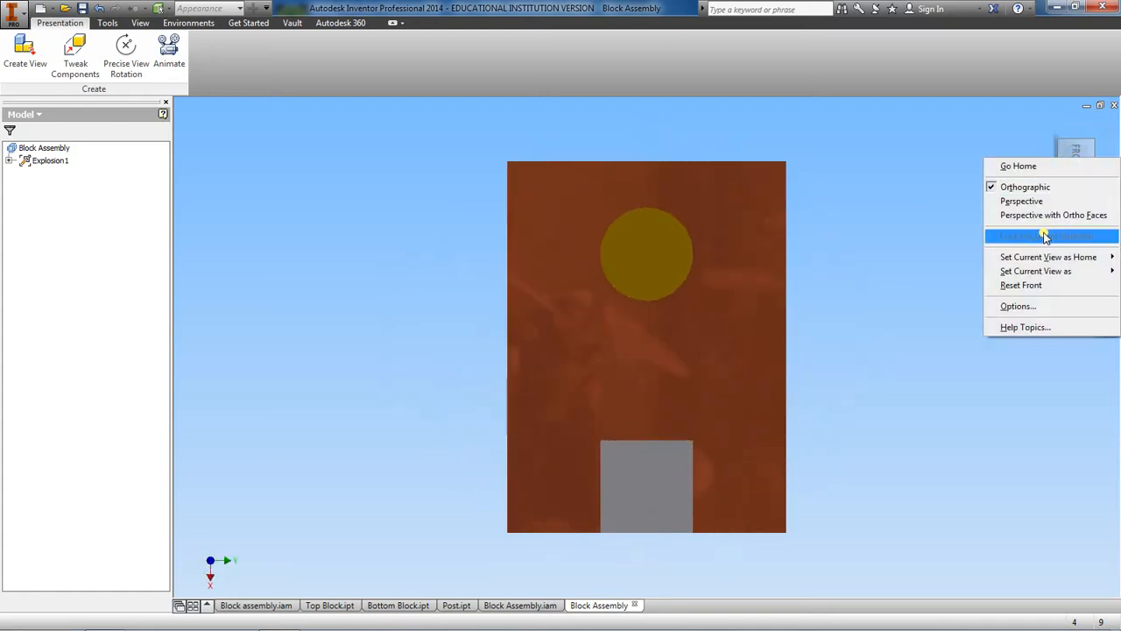
mouse_move(1034, 271)
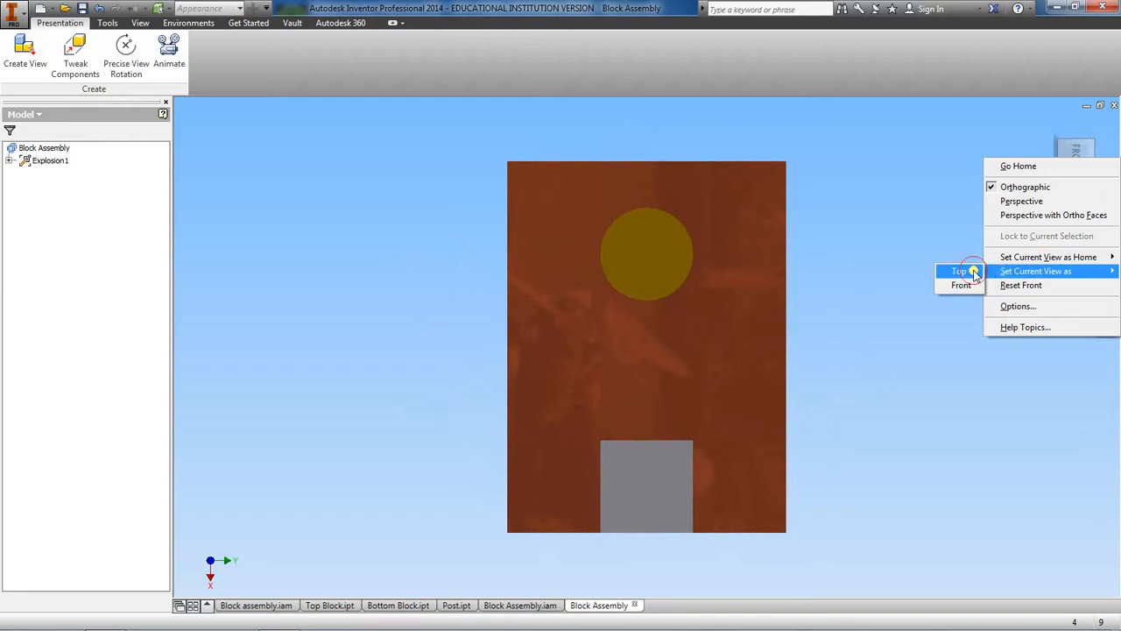
click(975, 272)
click(1087, 186)
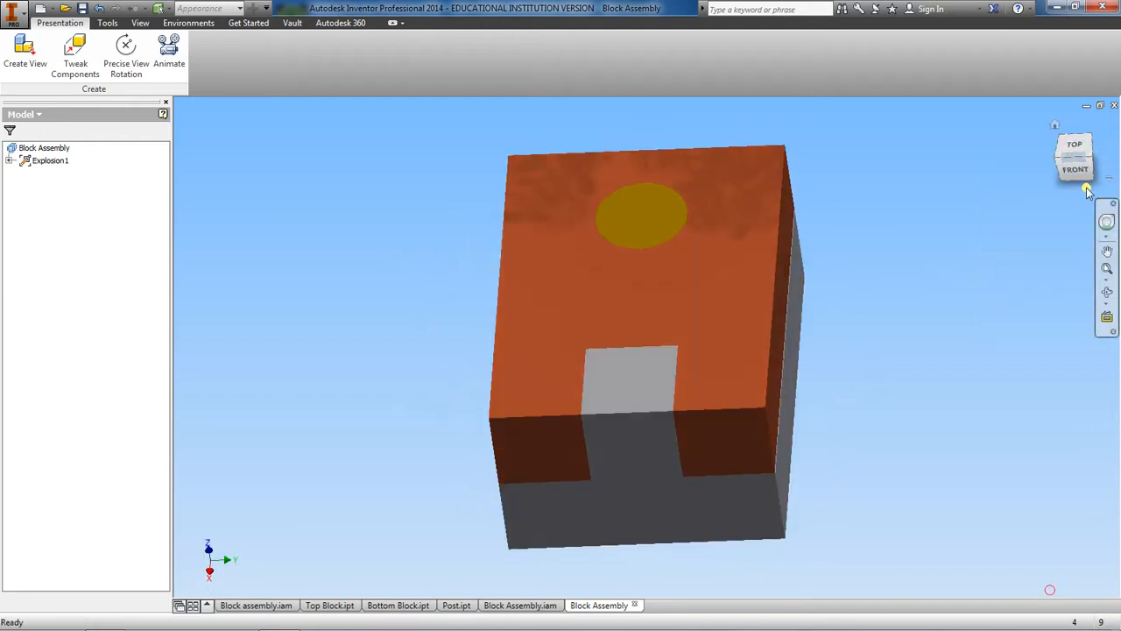
click(1081, 172)
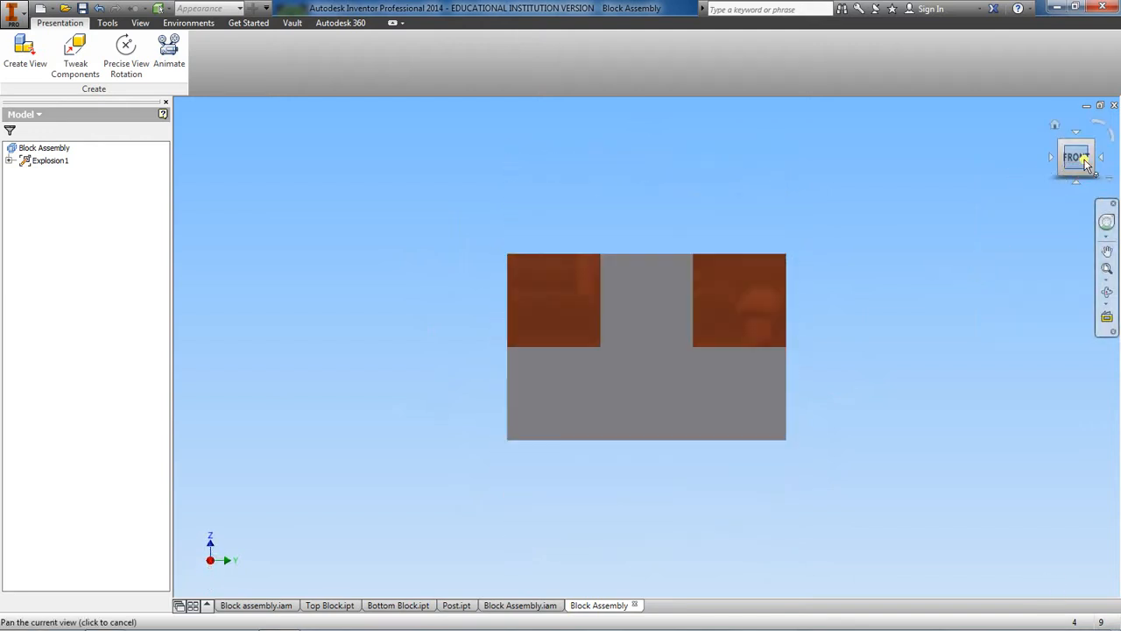
mouse_move(1032, 158)
mouse_down()
mouse_move(1020, 183)
mouse_move(999, 183)
mouse_up()
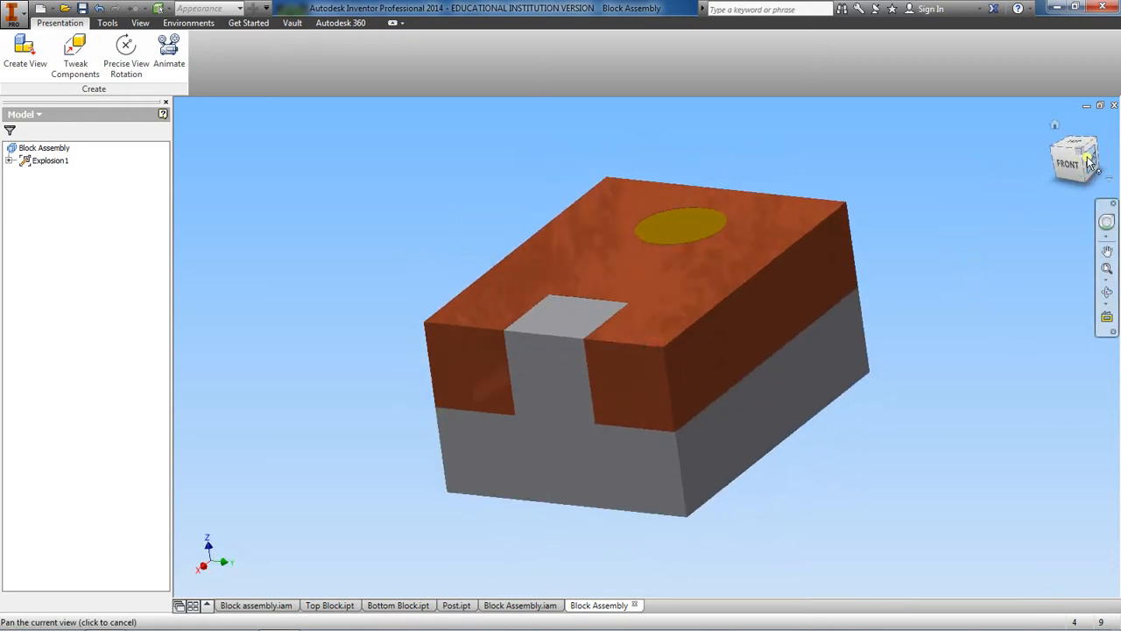
drag(1076, 166, 1065, 168)
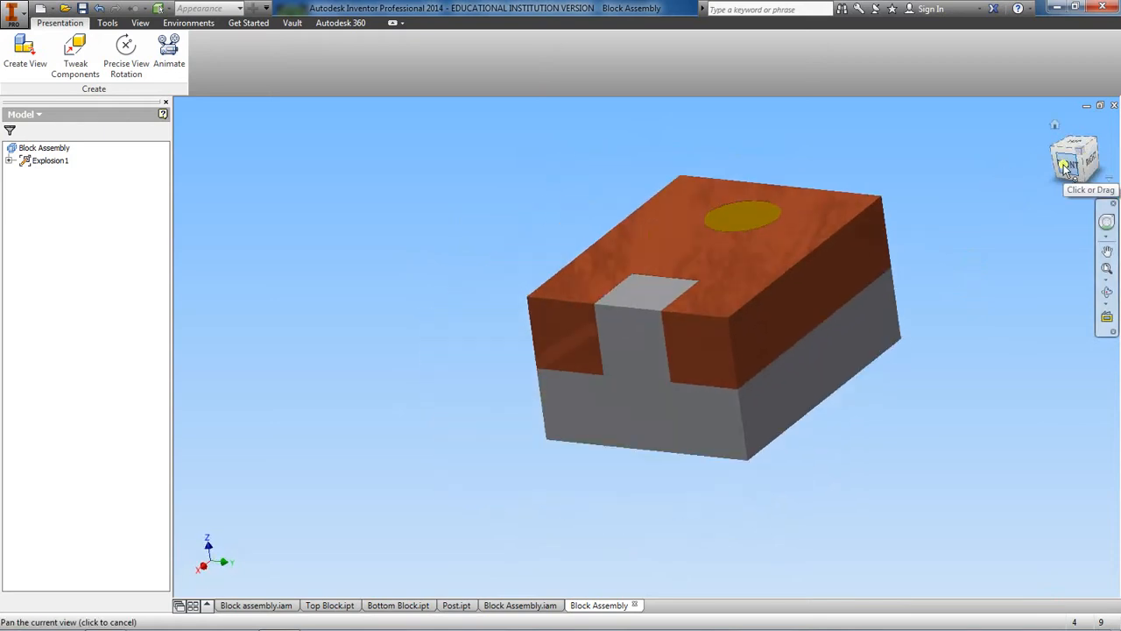
middle_drag(1065, 168, 1017, 237)
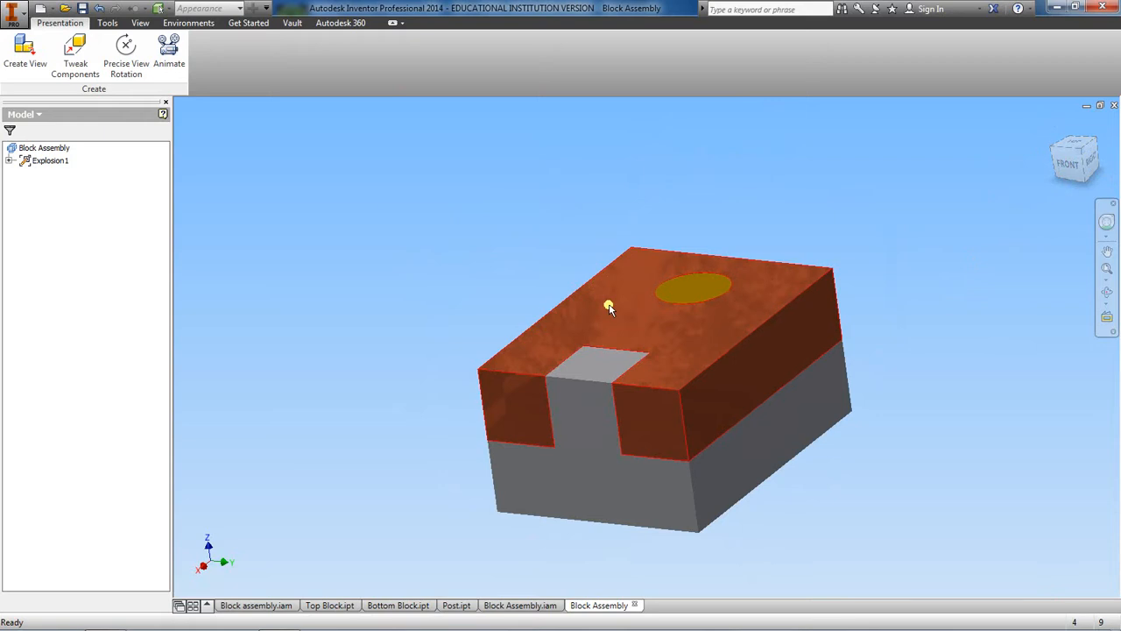
Step: Tweak the cylindrical post about 23 mm upward out of its hole along Z, using its top face as the direction
click(72, 55)
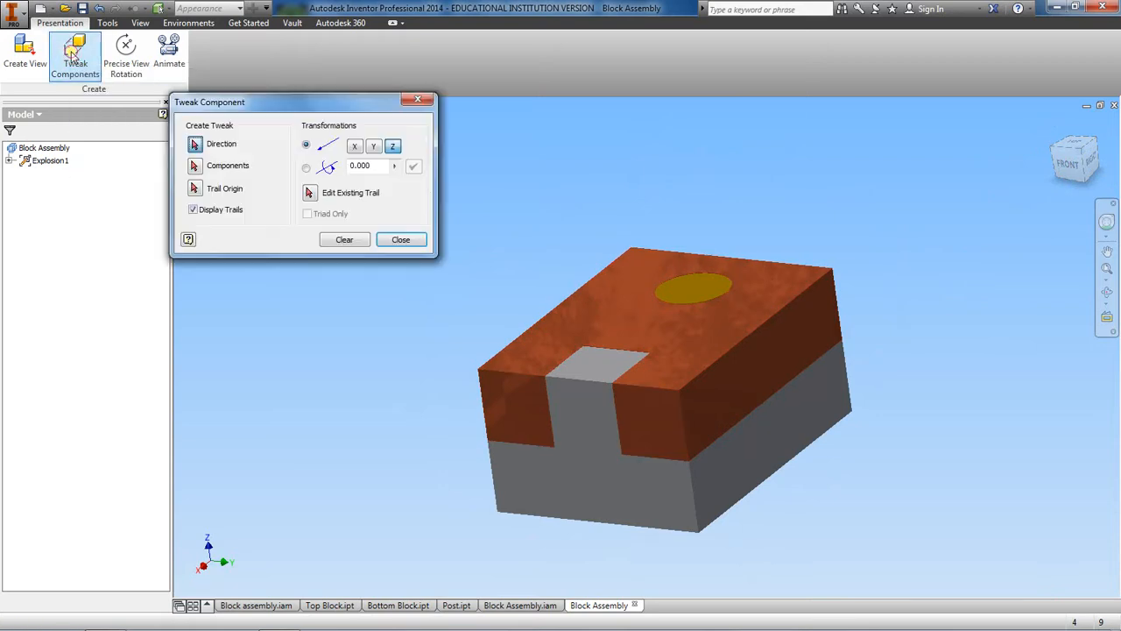
drag(264, 101, 156, 109)
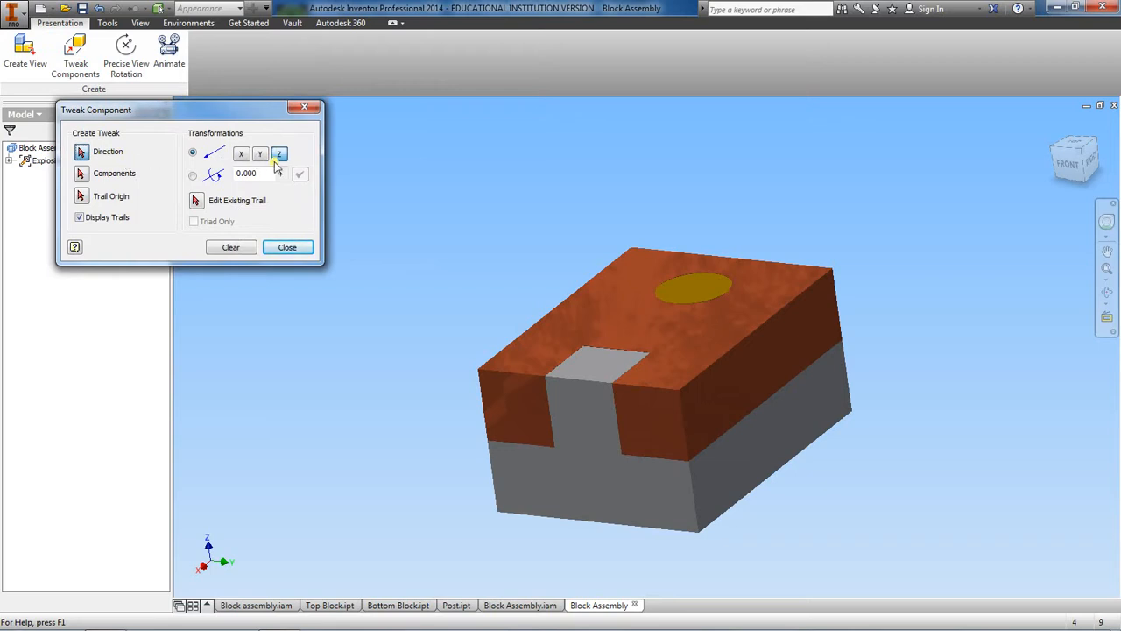
click(194, 153)
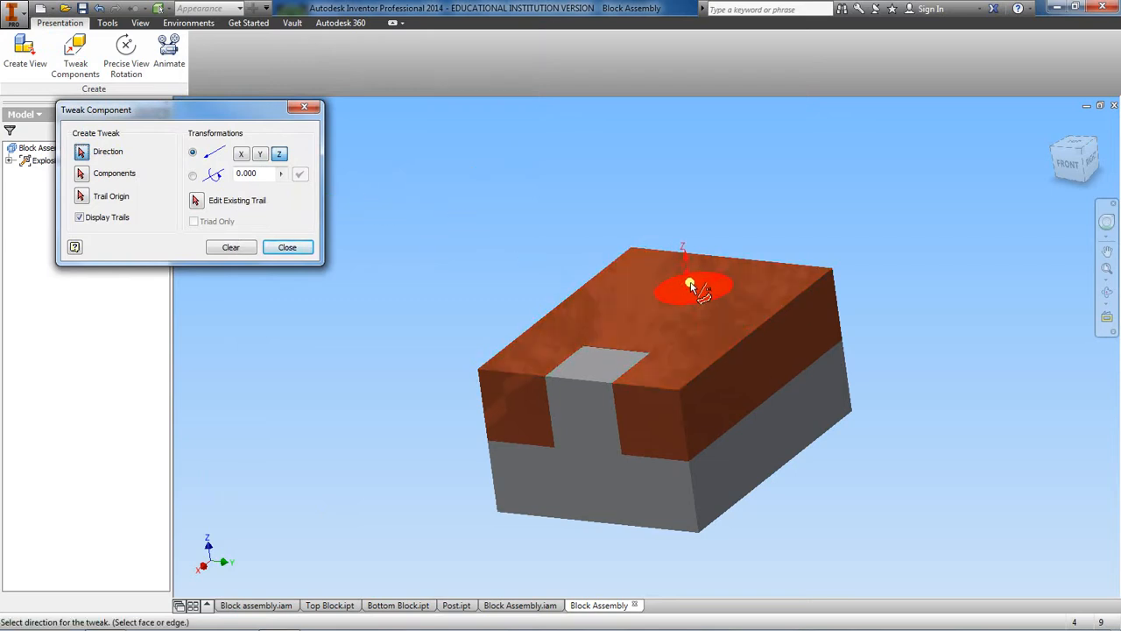
mouse_move(685, 290)
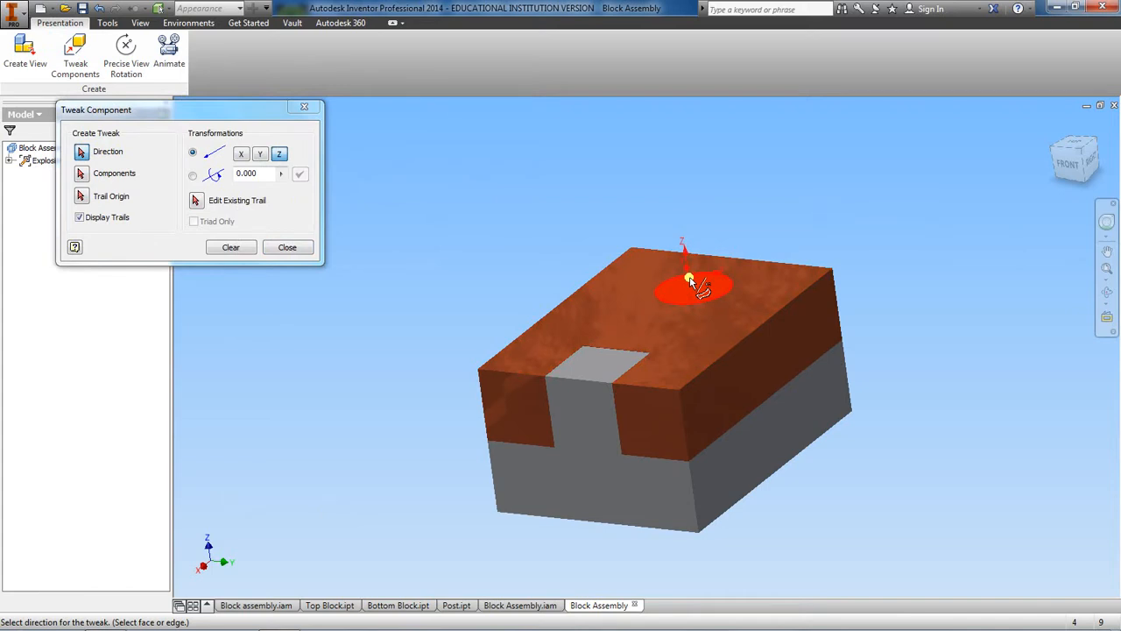
click(690, 280)
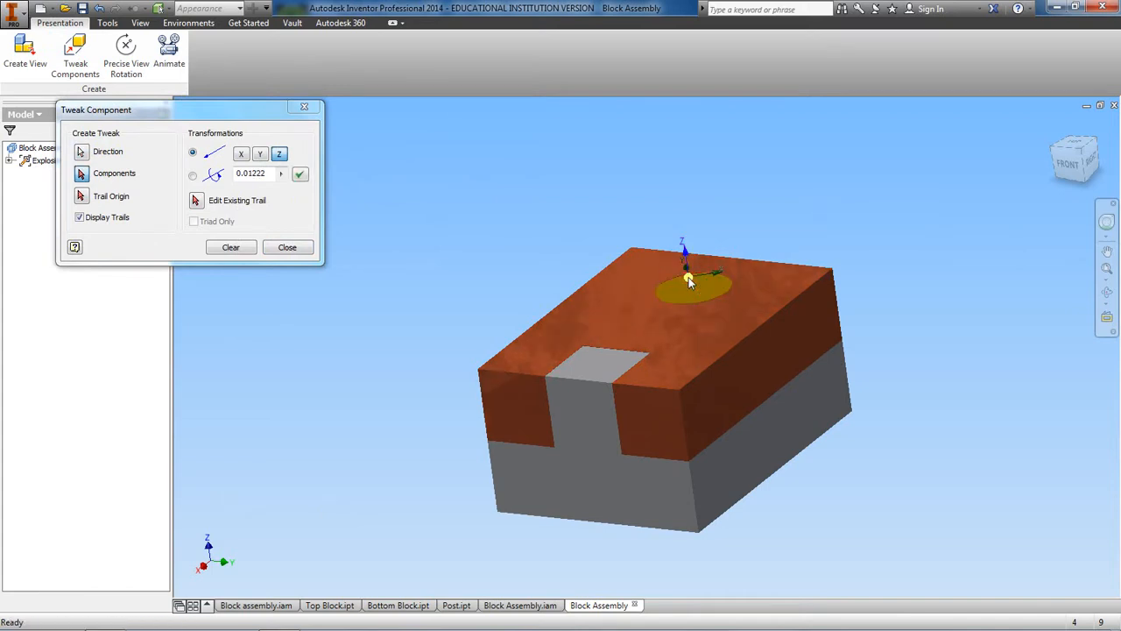
drag(688, 277, 681, 104)
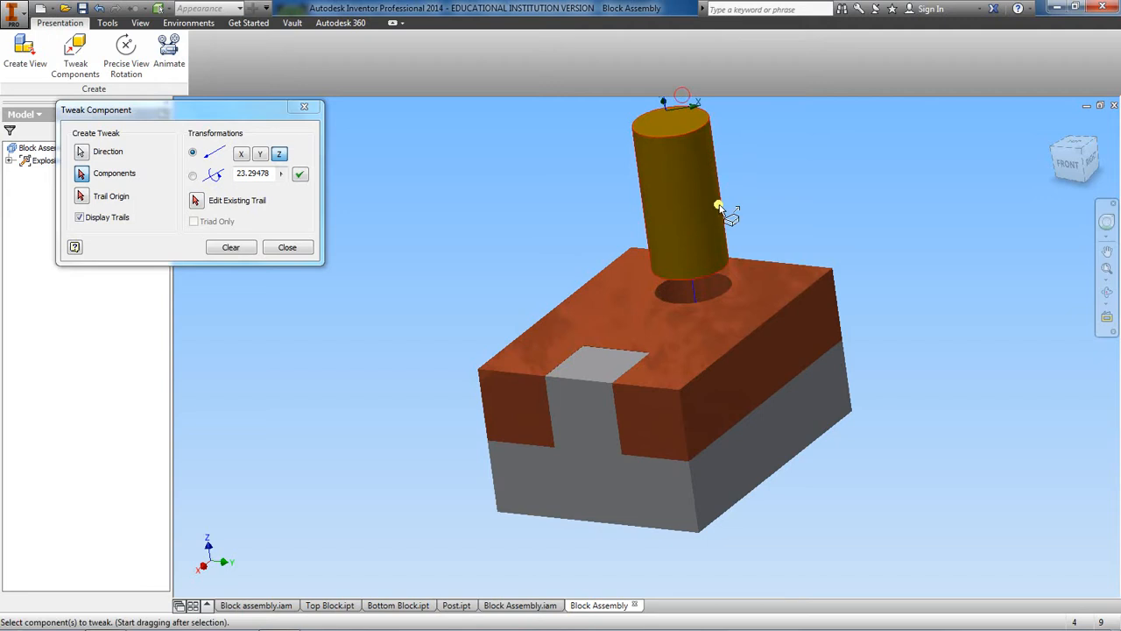
Step: Extend the post's upward tweak along Z to about 55 mm, well clear of the blocks
scroll(718, 207, up, 4)
middle_drag(719, 207, 677, 312)
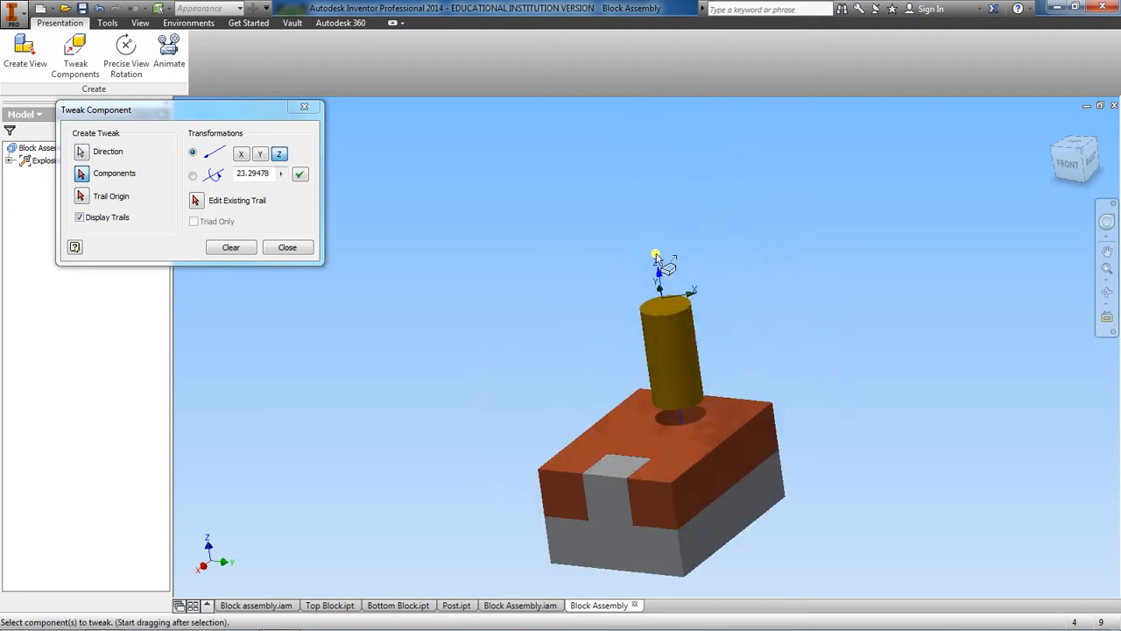
drag(658, 267, 658, 255)
click(667, 323)
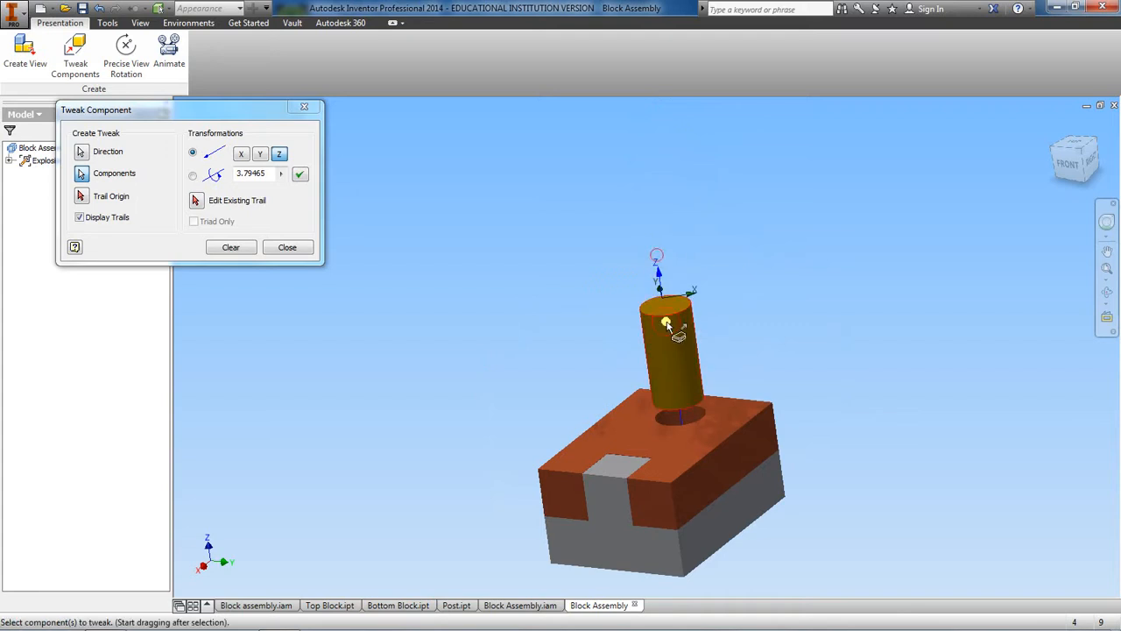
drag(666, 323, 655, 196)
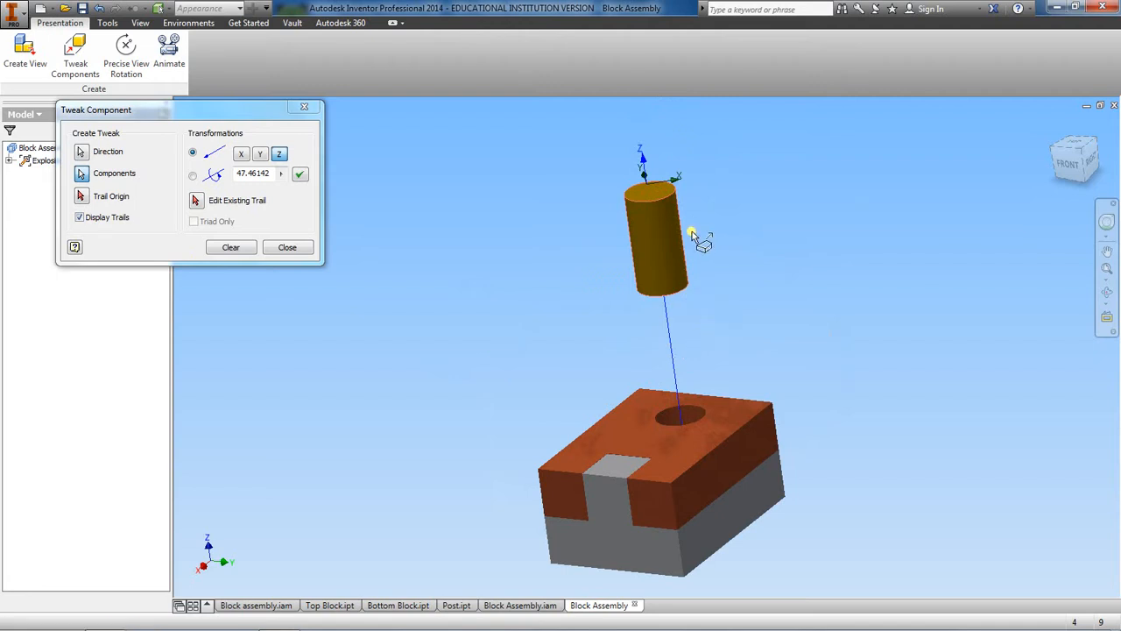
drag(650, 219, 646, 180)
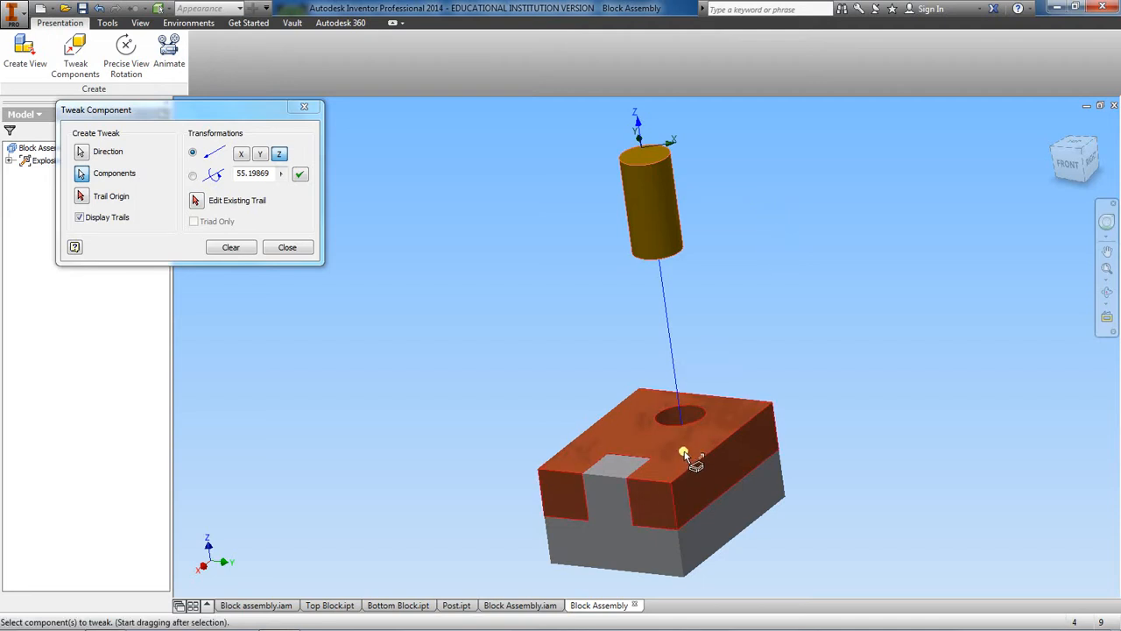
Step: Tweak the top block about 23 mm upward along Z, off the bottom block, using its top face as the direction
drag(685, 454, 671, 465)
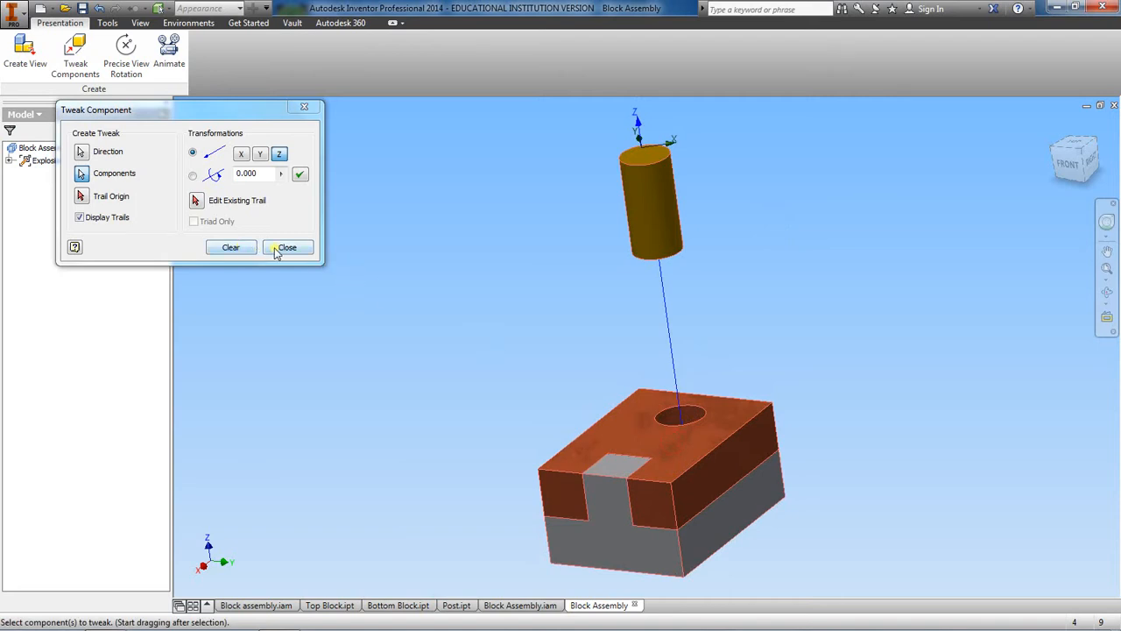
click(230, 247)
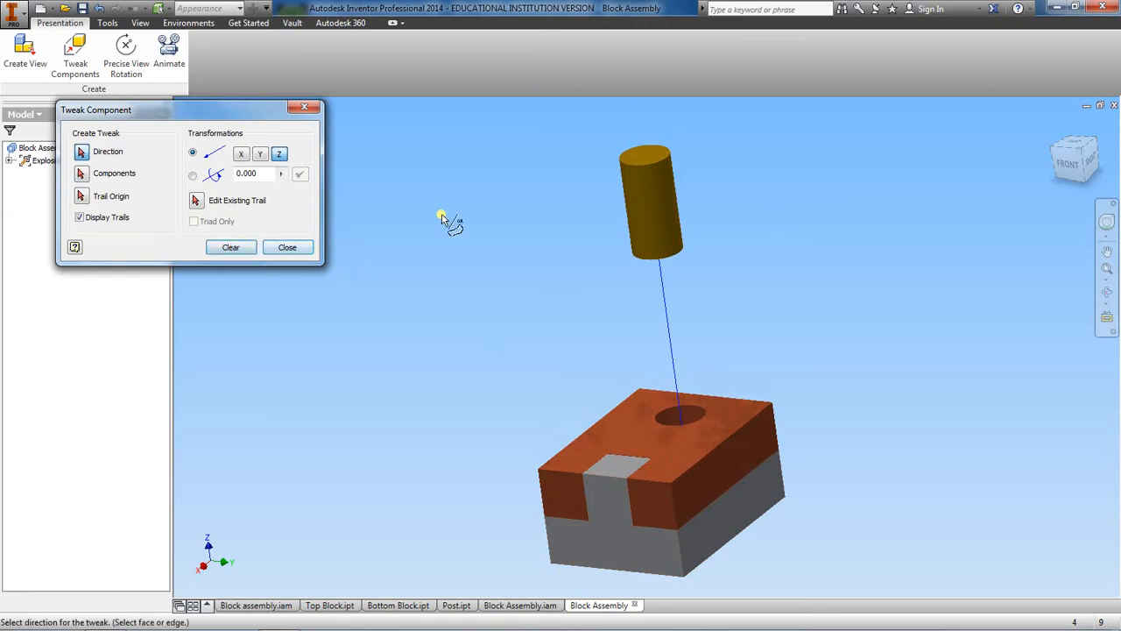
click(679, 438)
drag(679, 438, 677, 323)
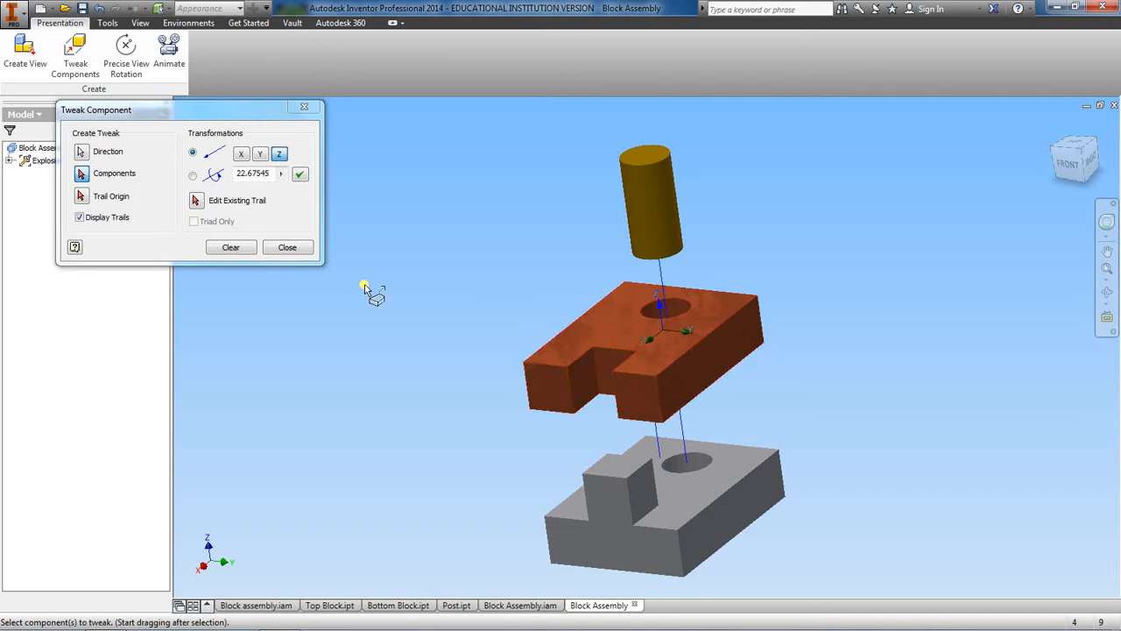
click(222, 248)
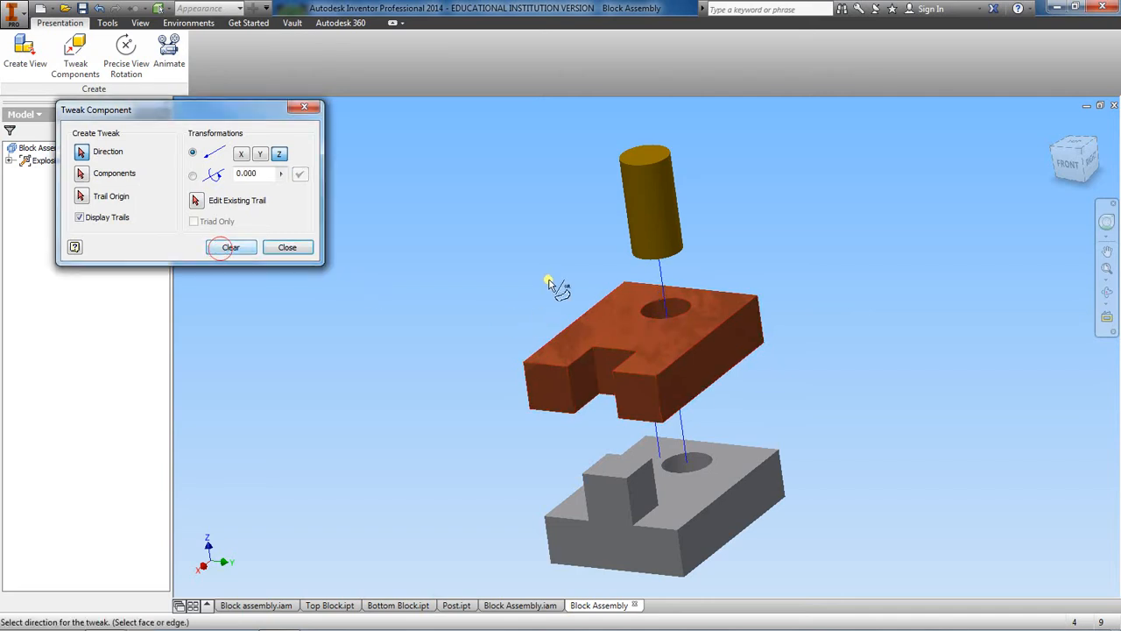
Step: Reorient the exploded model to show its front, top and right faces from higher up, and finish tweaking components
click(1082, 161)
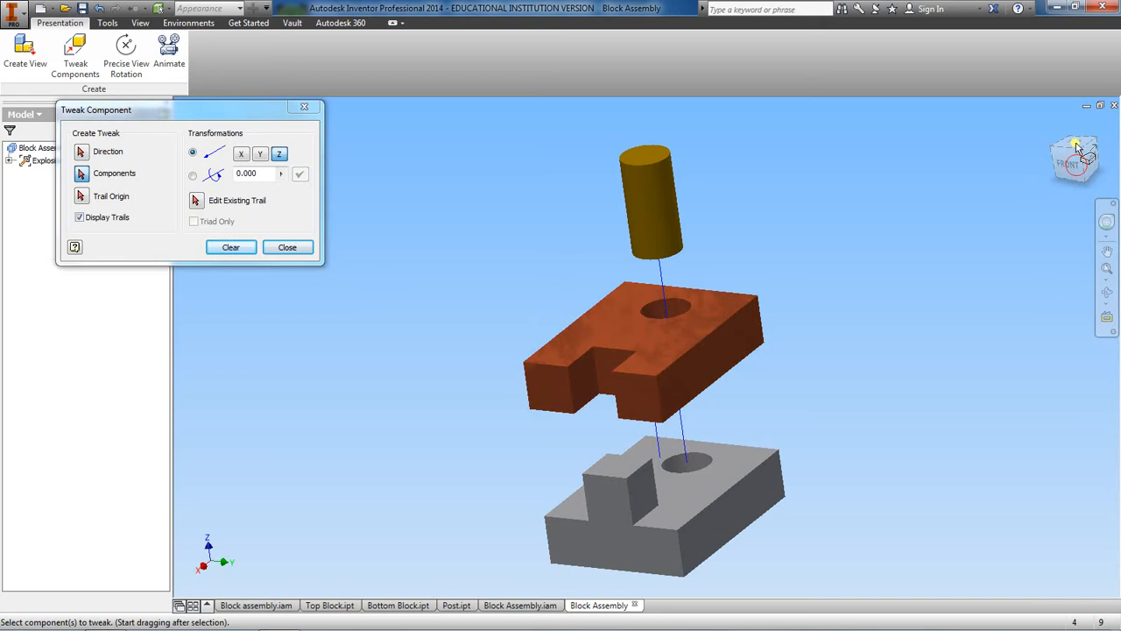
click(1076, 138)
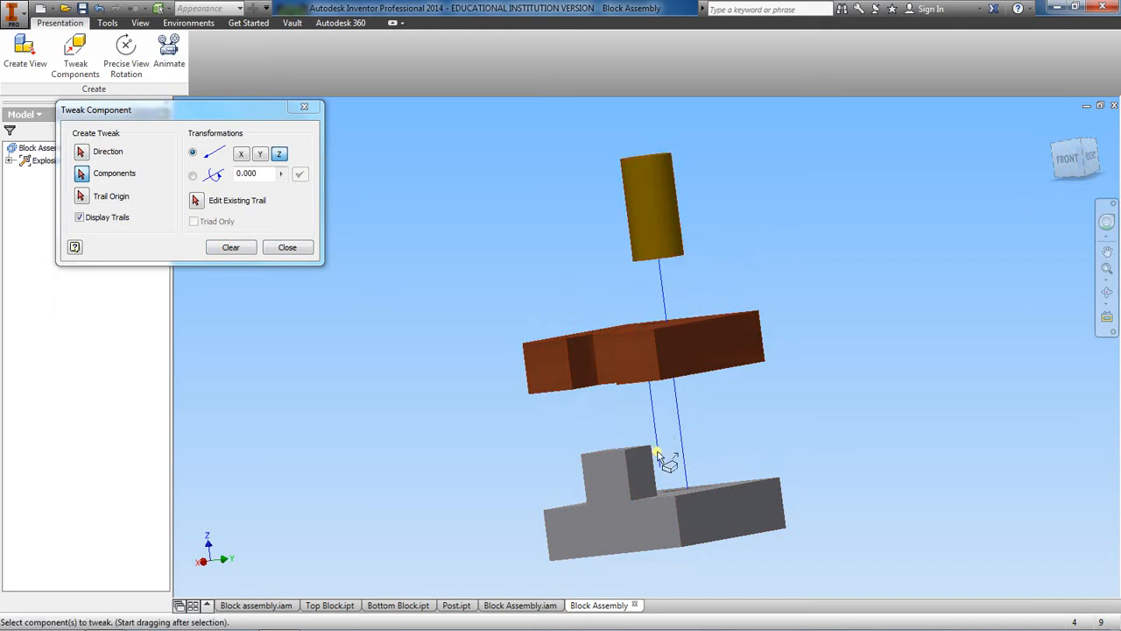
click(1082, 160)
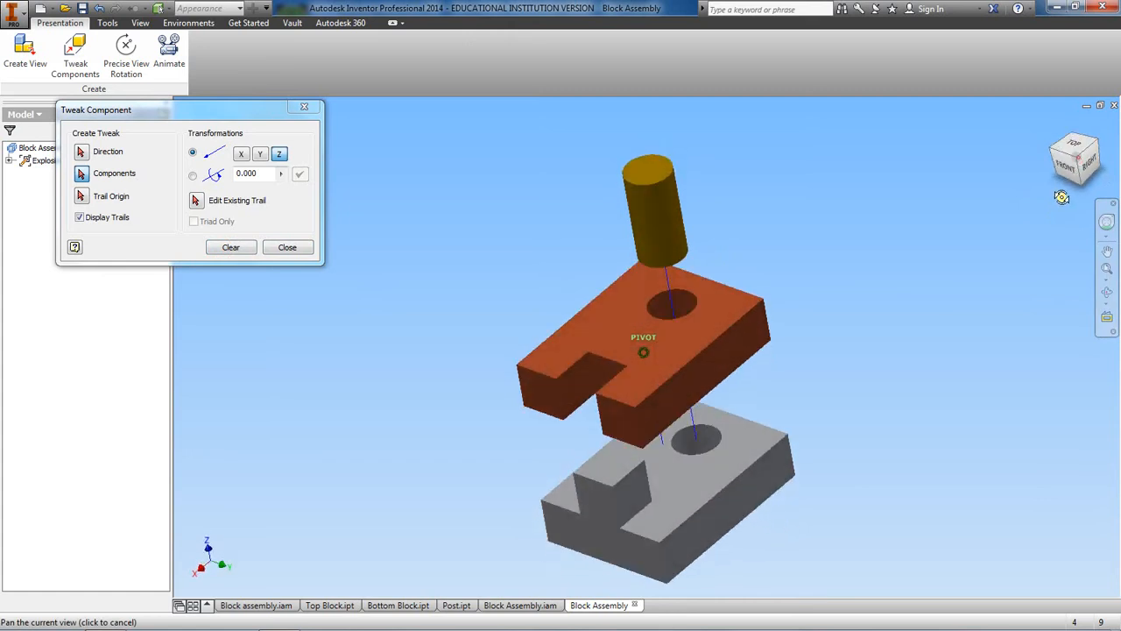
click(287, 247)
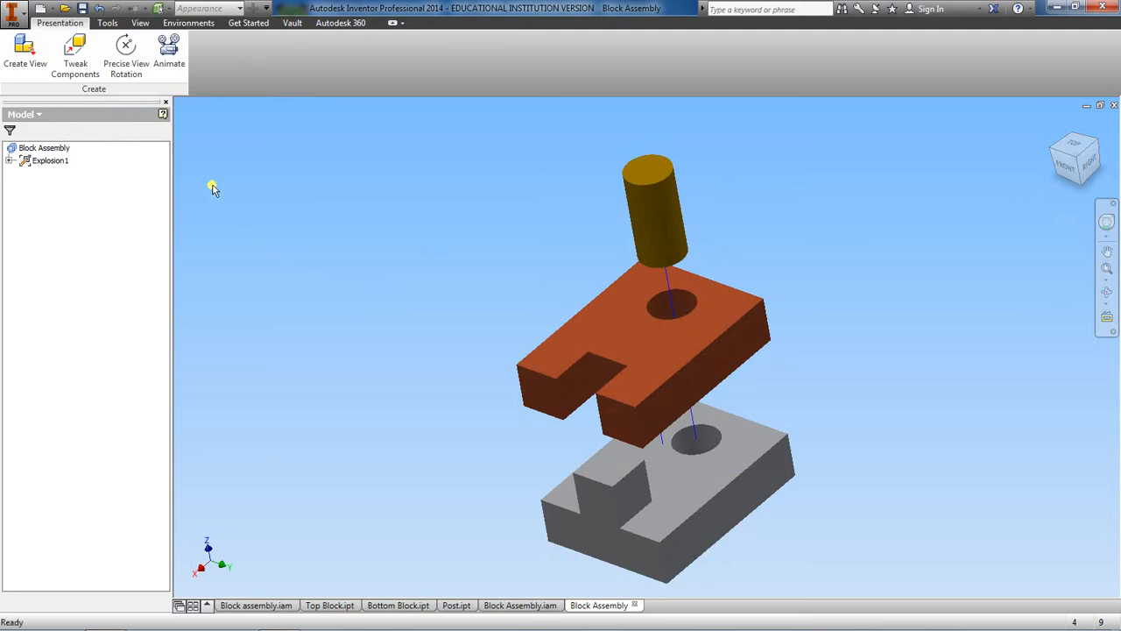
Step: Preview the explosion's animation by playing it forward, in reverse and with auto reverse, at an interval of 25 and one repetition
click(169, 52)
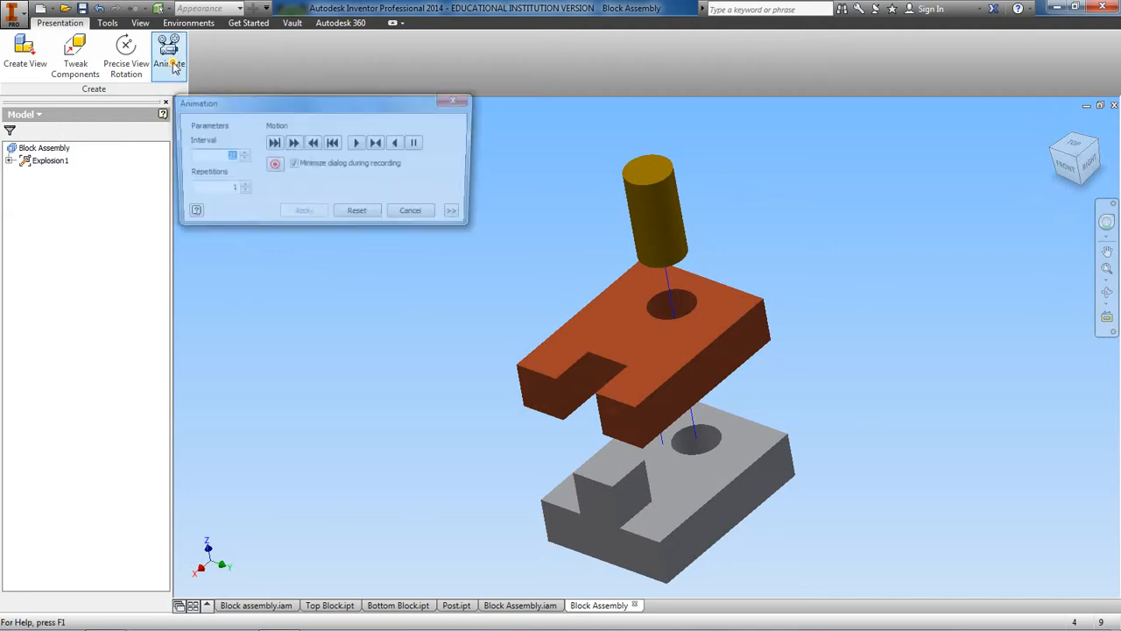
drag(279, 102, 212, 95)
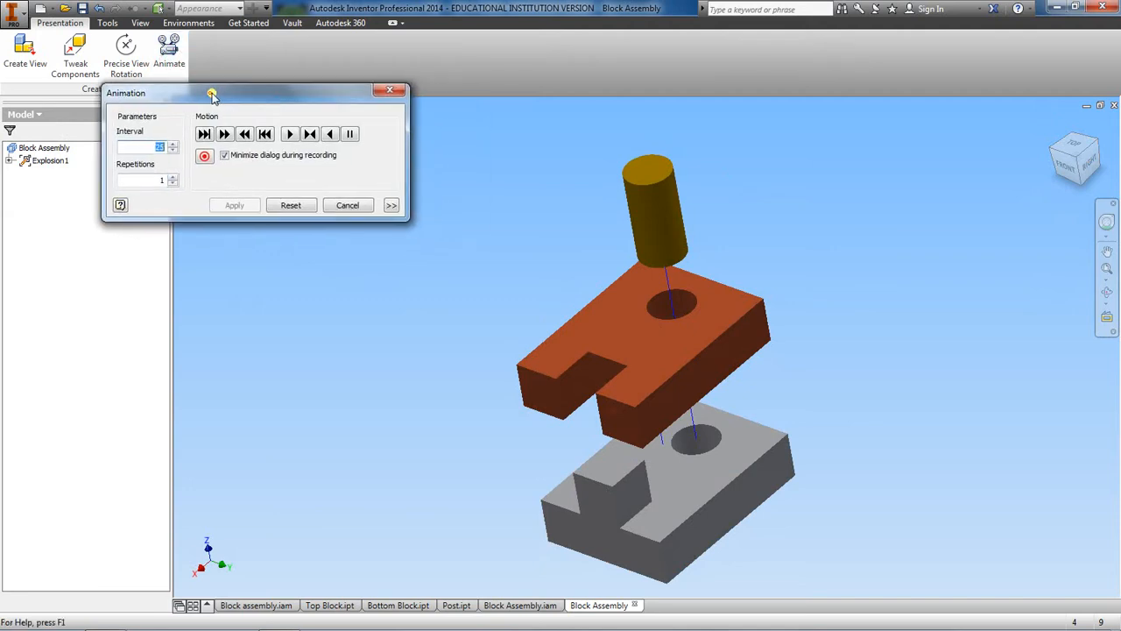
click(289, 133)
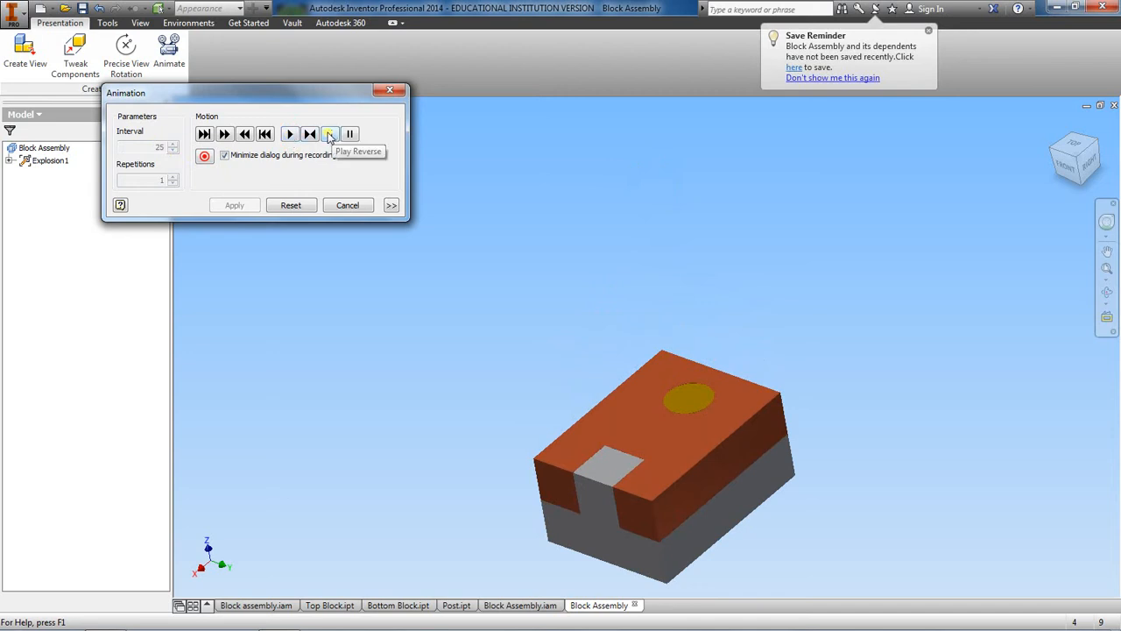
click(329, 135)
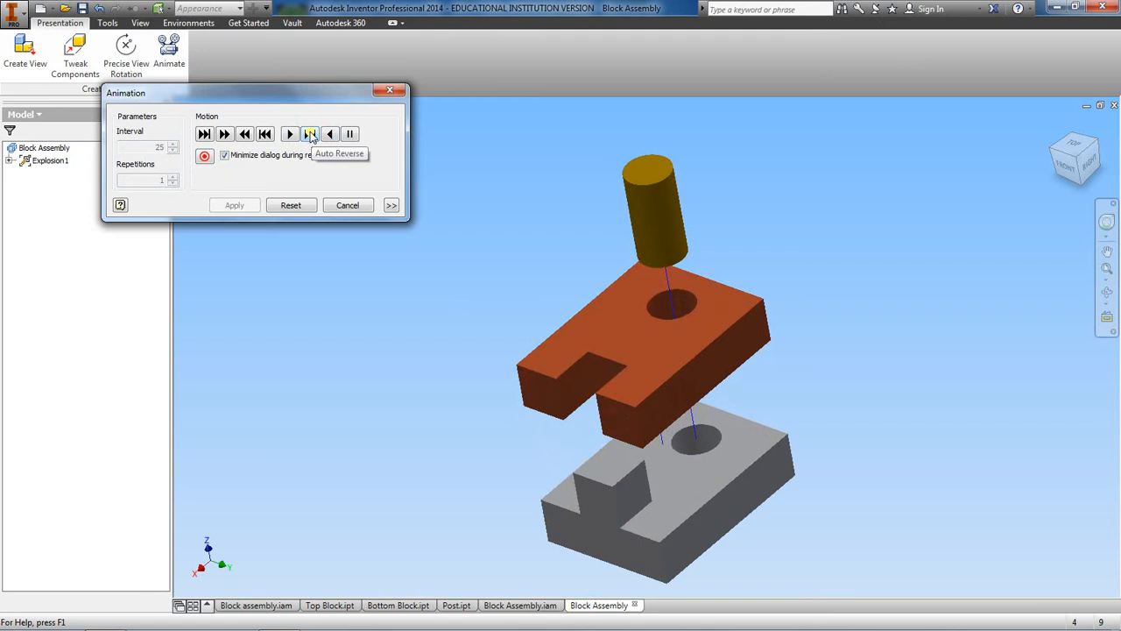
click(311, 134)
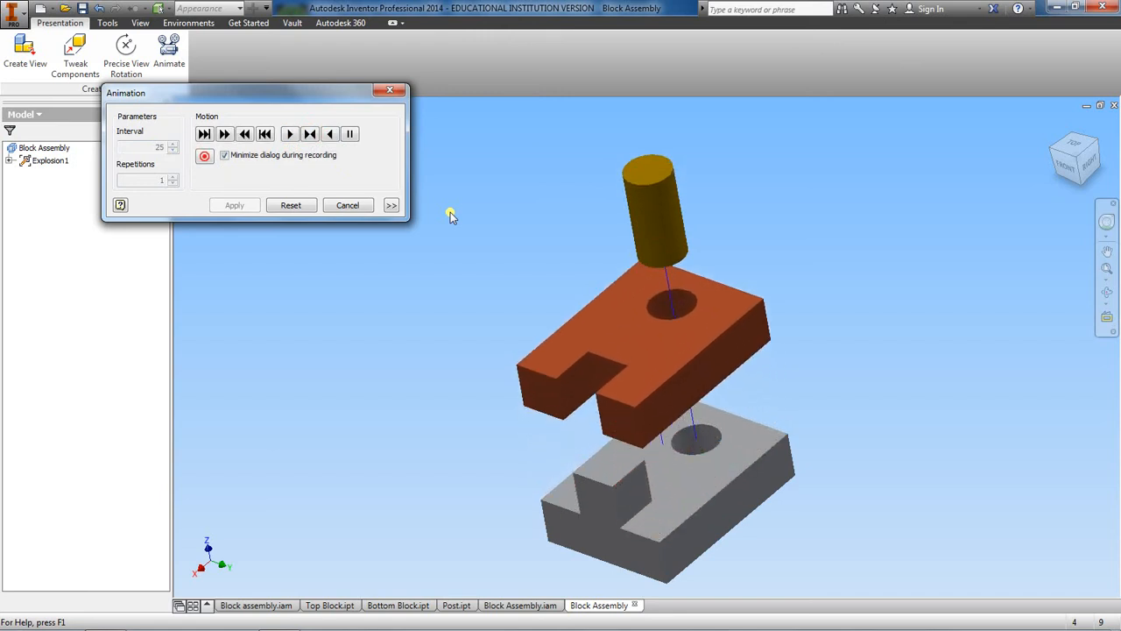
click(348, 207)
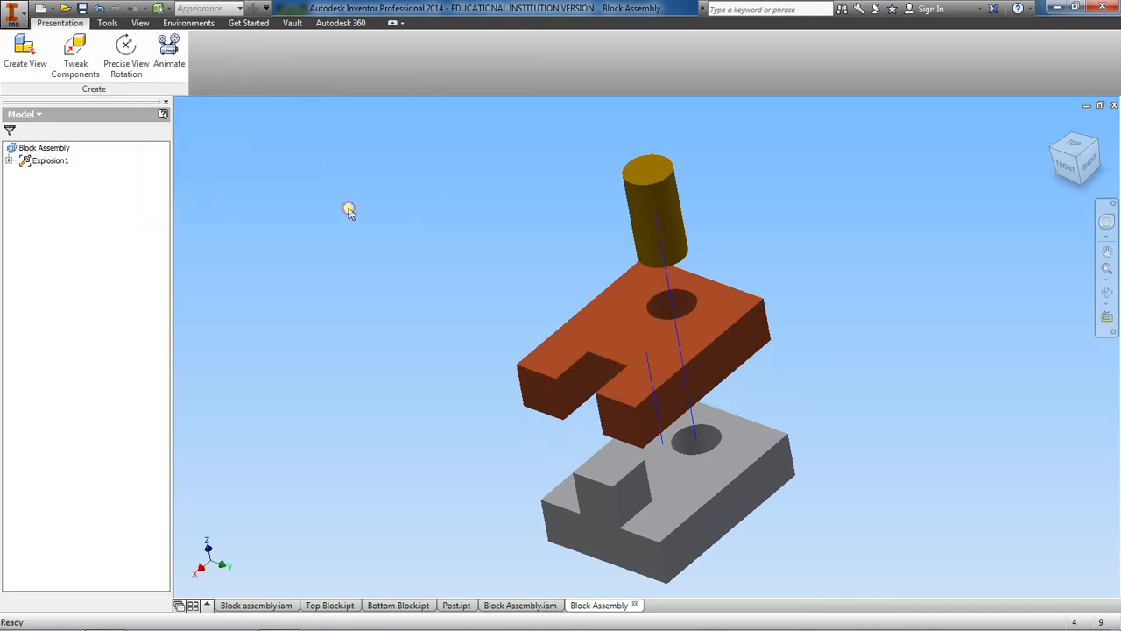
Step: Start saving the presentation and create a new folder named Presentations inside the Exercises folder
click(82, 8)
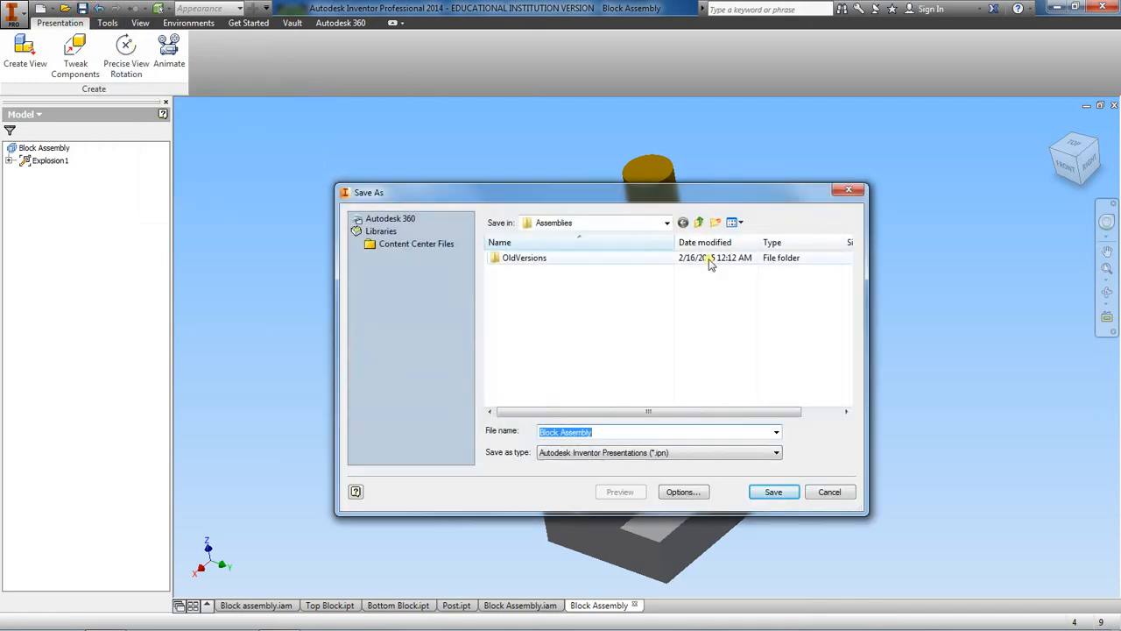
click(698, 222)
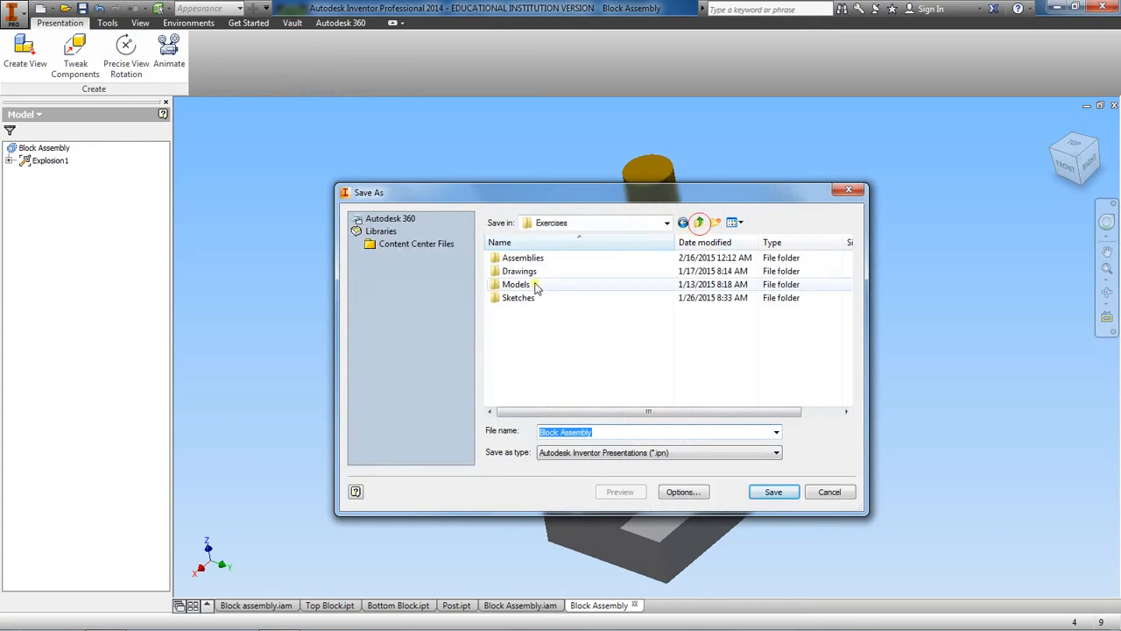
click(715, 223)
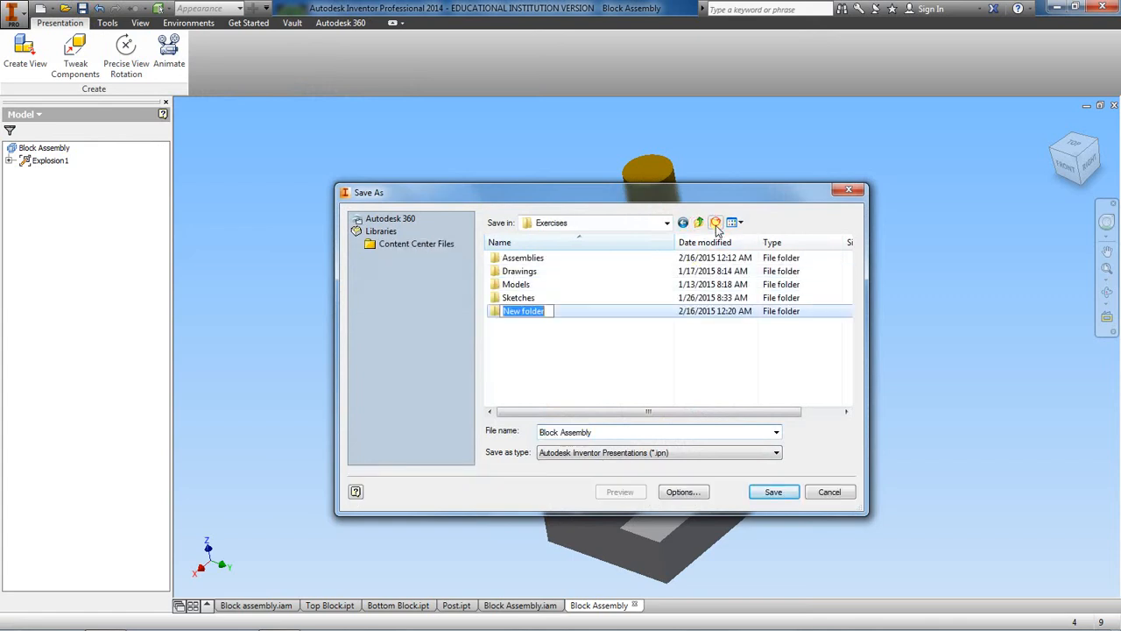
text(Presentations)
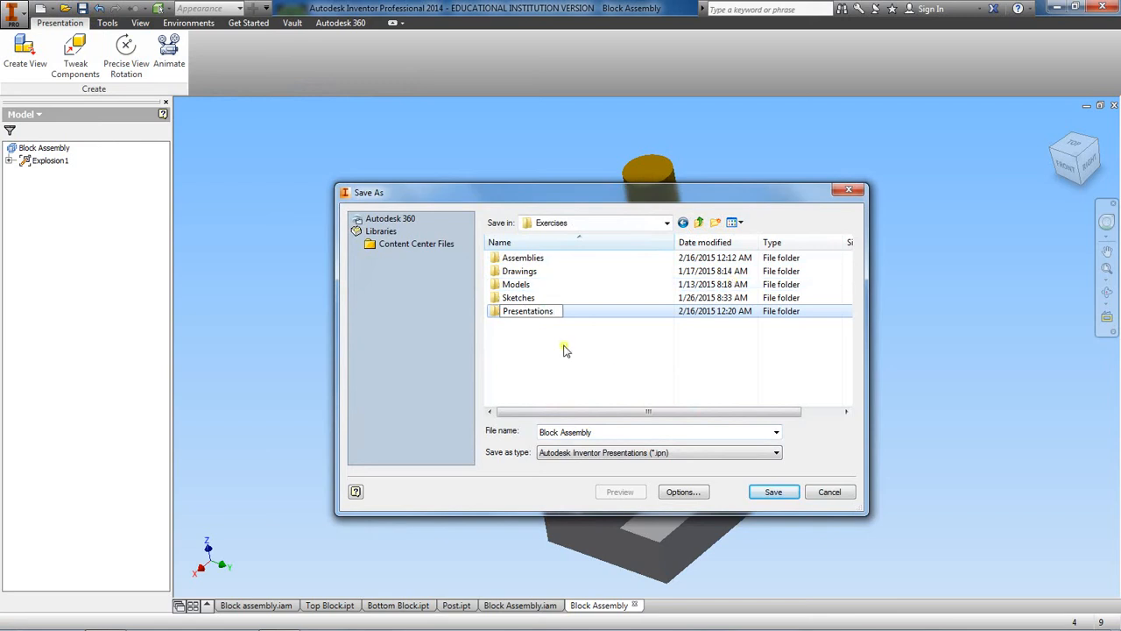
Step: Save the presentation as Block Assembly.ipn in the Presentations folder, leaving the dependent assembly and part files unsaved
double_click(516, 315)
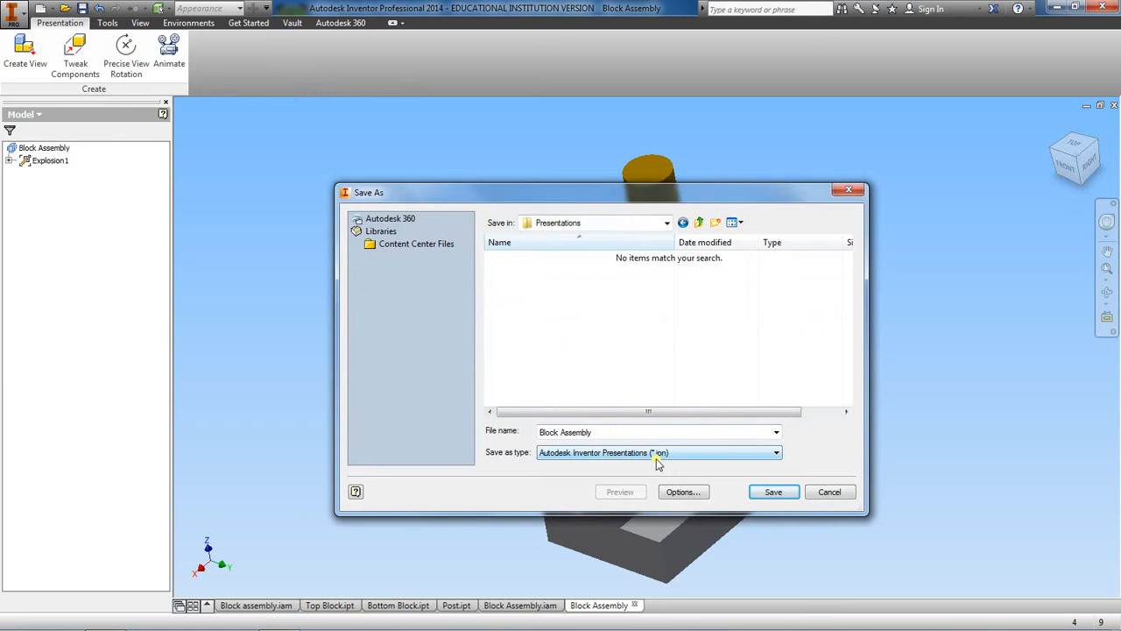
click(774, 493)
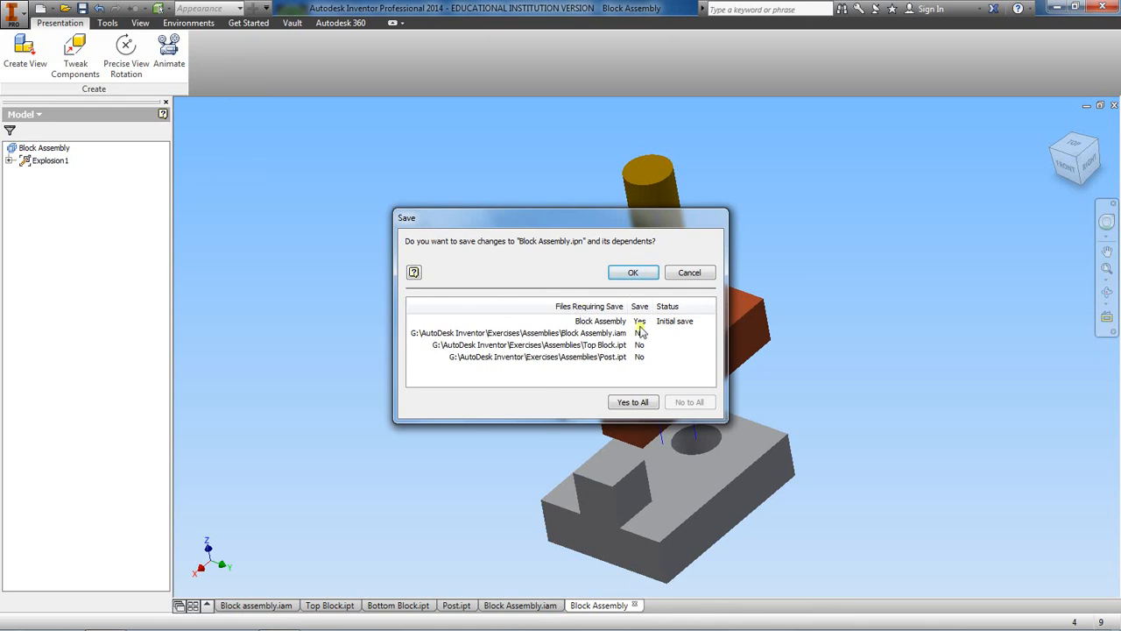
click(631, 273)
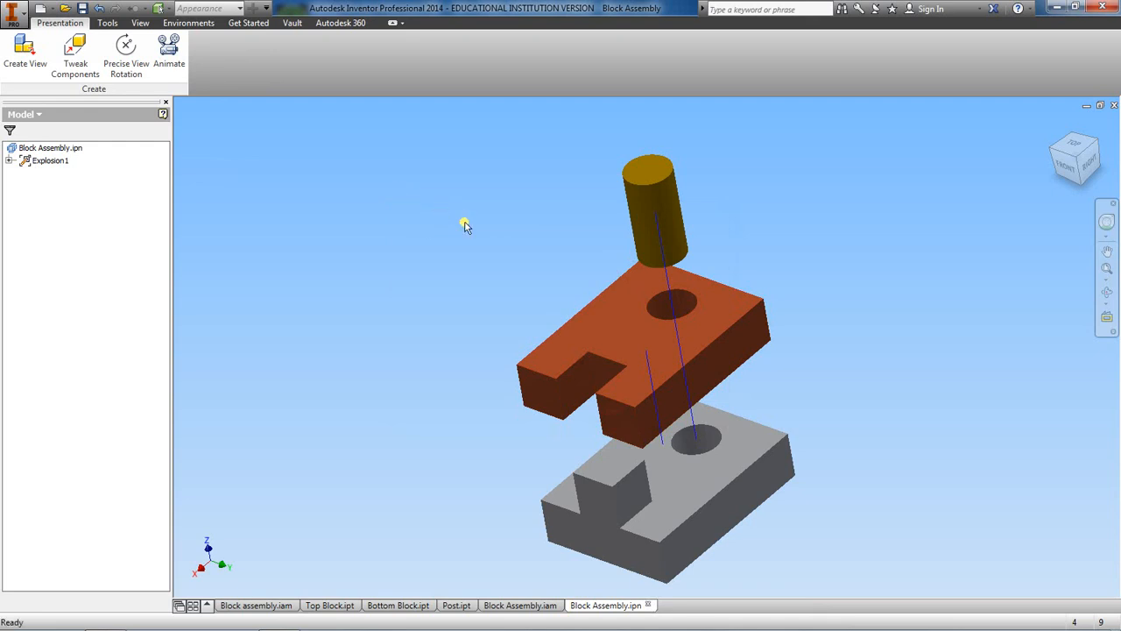
key(ctrl+s)
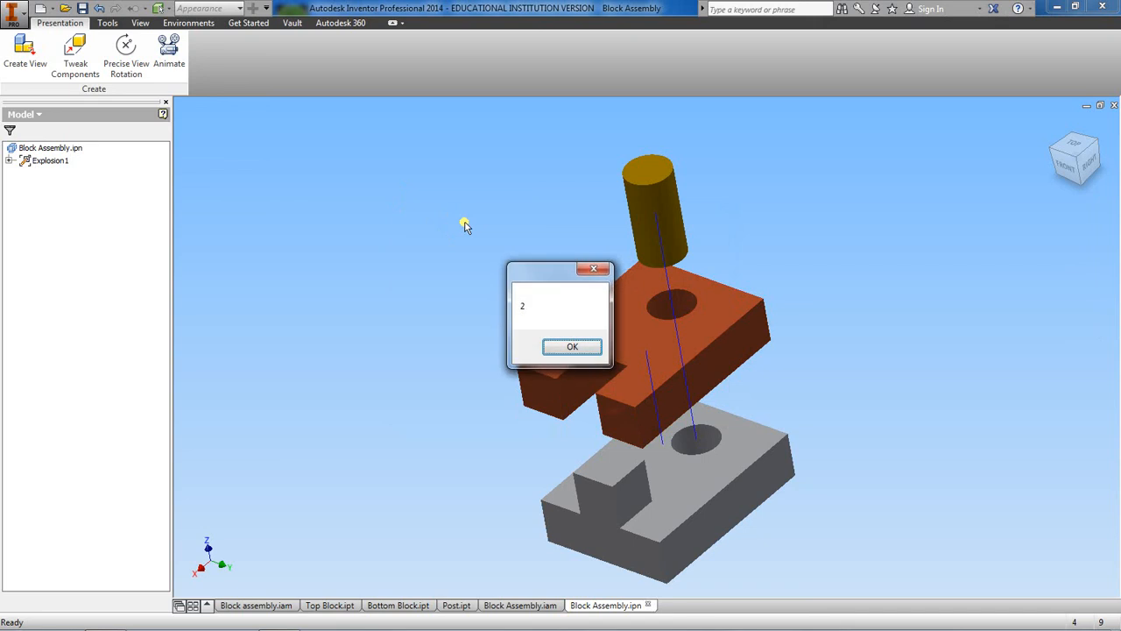